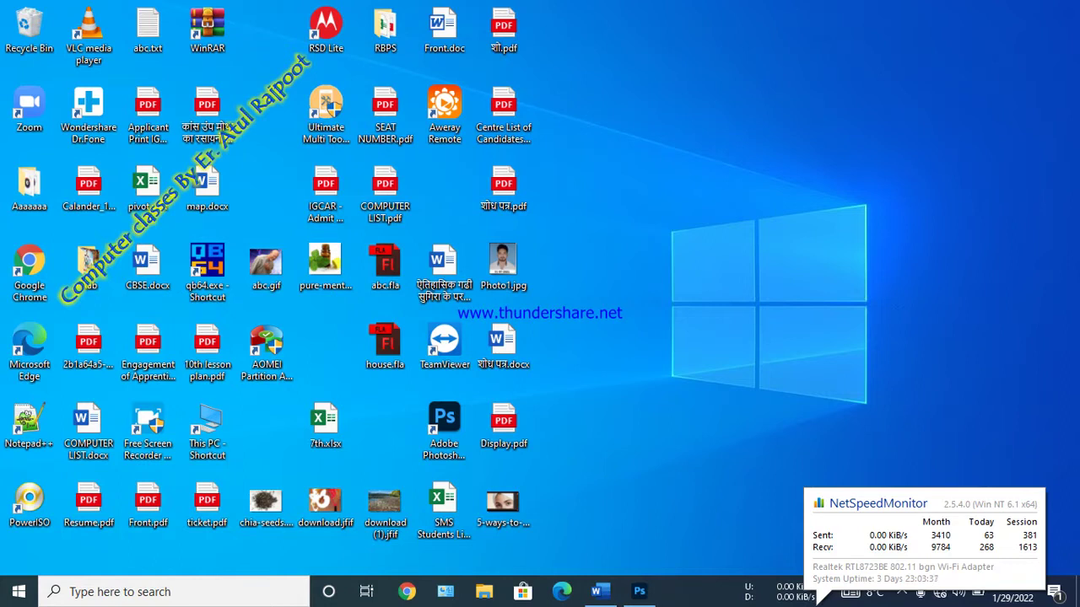
# Step: Dismiss the NetSpeedMonitor popup, confirm Free Screen Recorder is running, and bring Photoshop forward
pyautogui.click(702, 462)
pyautogui.click(901, 592)
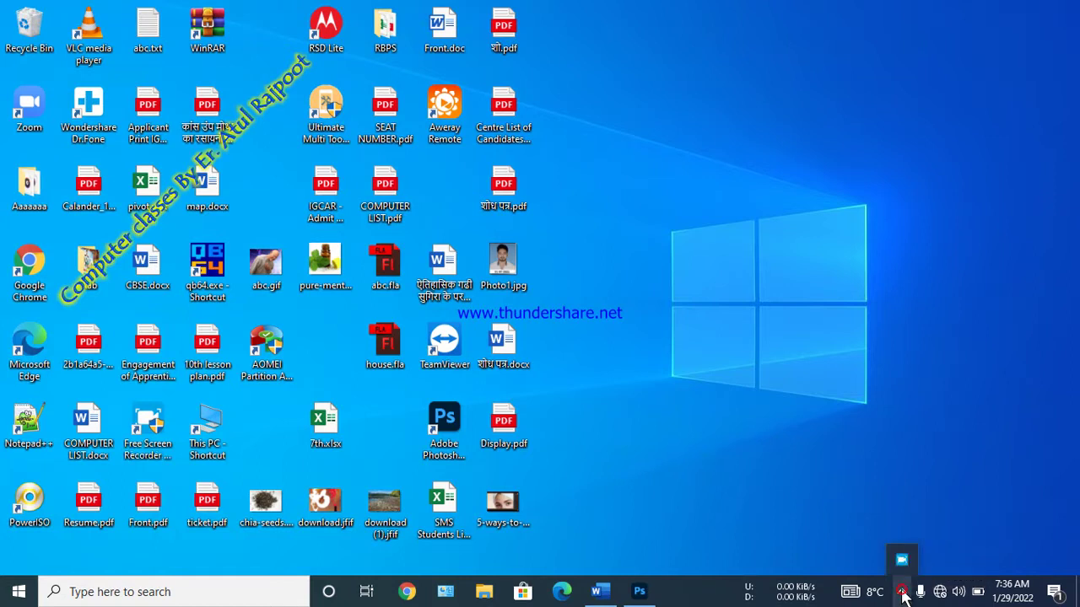
pyautogui.click(761, 556)
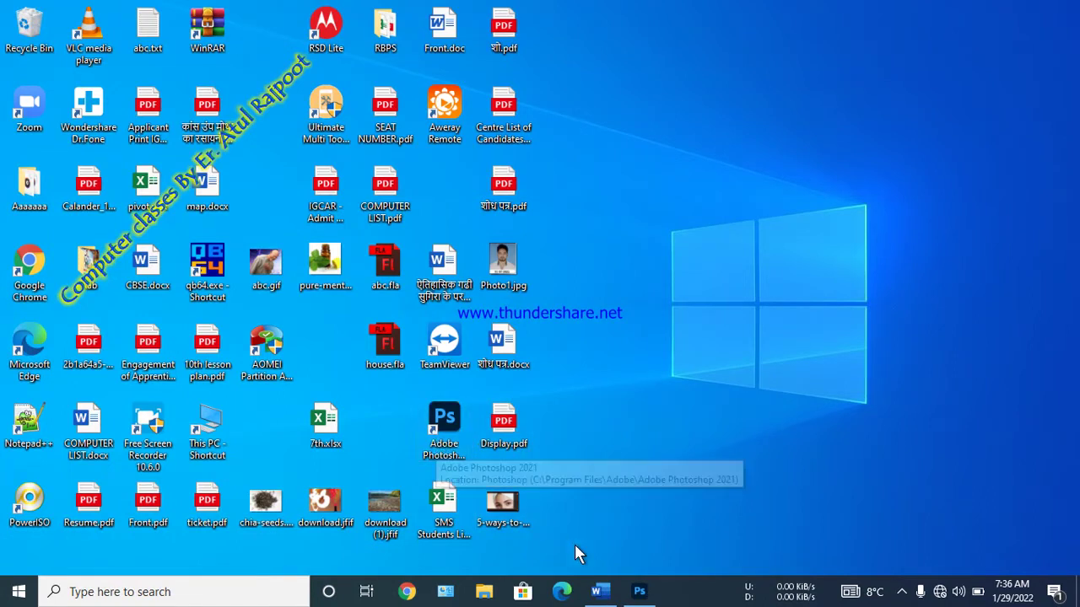
pyautogui.click(648, 596)
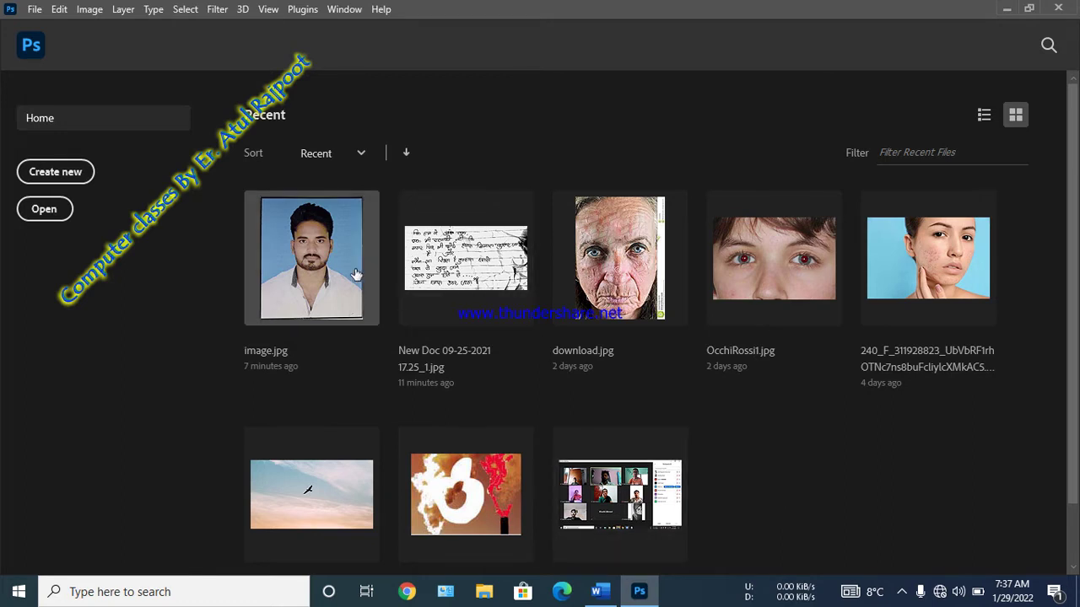
# Step: Open image.jpg from the Recent files and close the Discover panel
pyautogui.click(301, 274)
pyautogui.write('color')
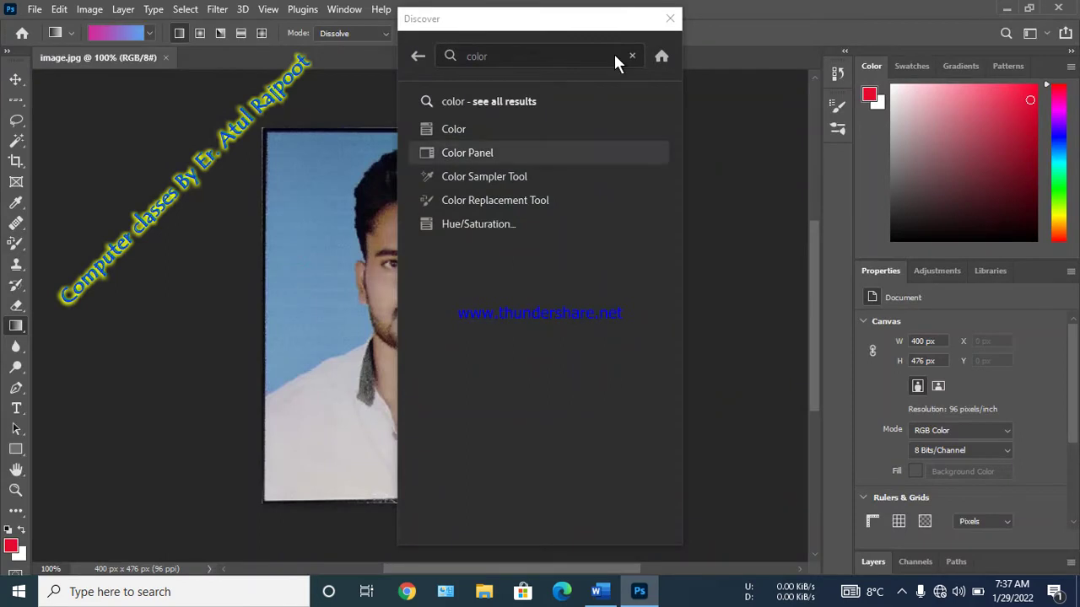
pyautogui.click(669, 20)
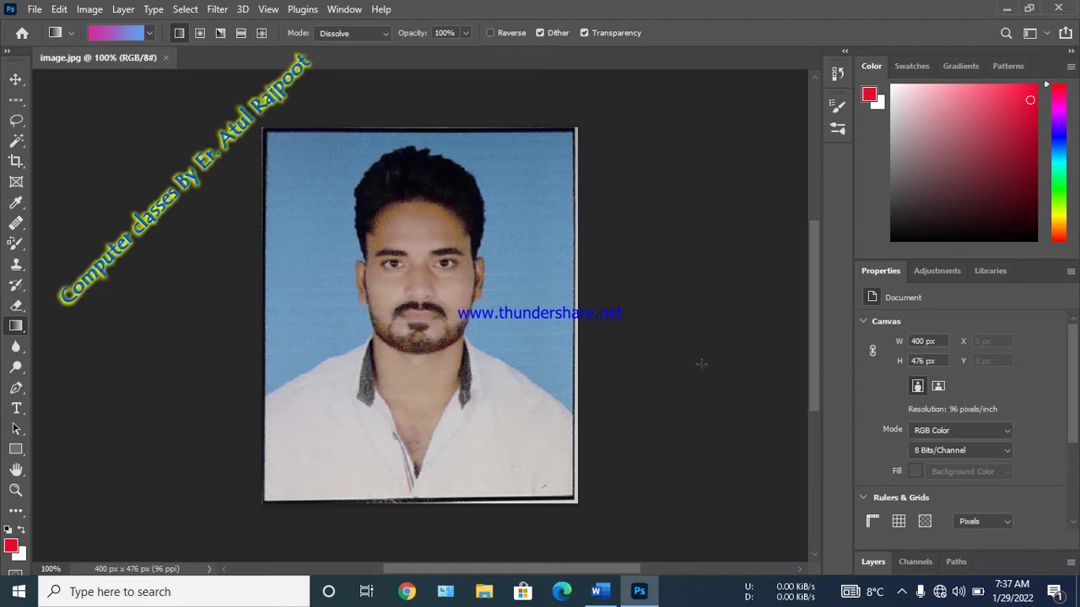
pyautogui.click(16, 490)
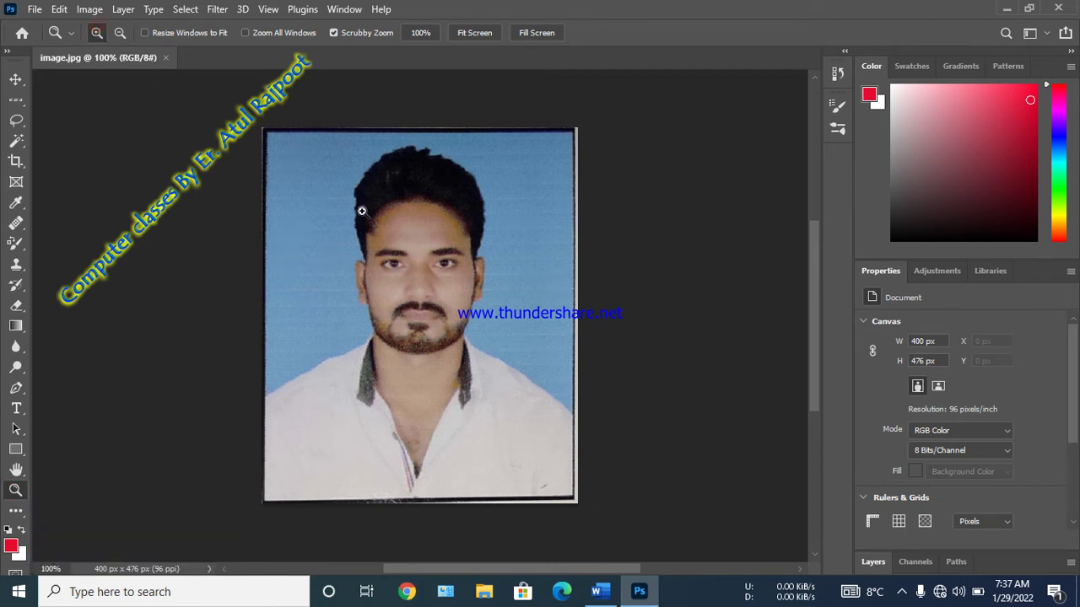
pyautogui.click(363, 212)
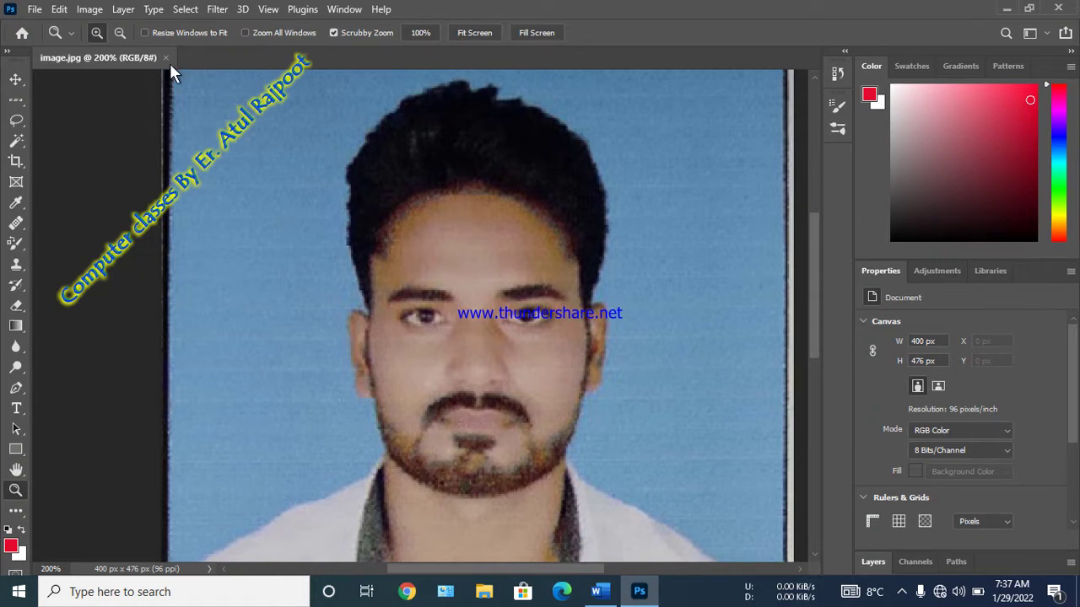
pyautogui.click(121, 32)
pyautogui.click(326, 263)
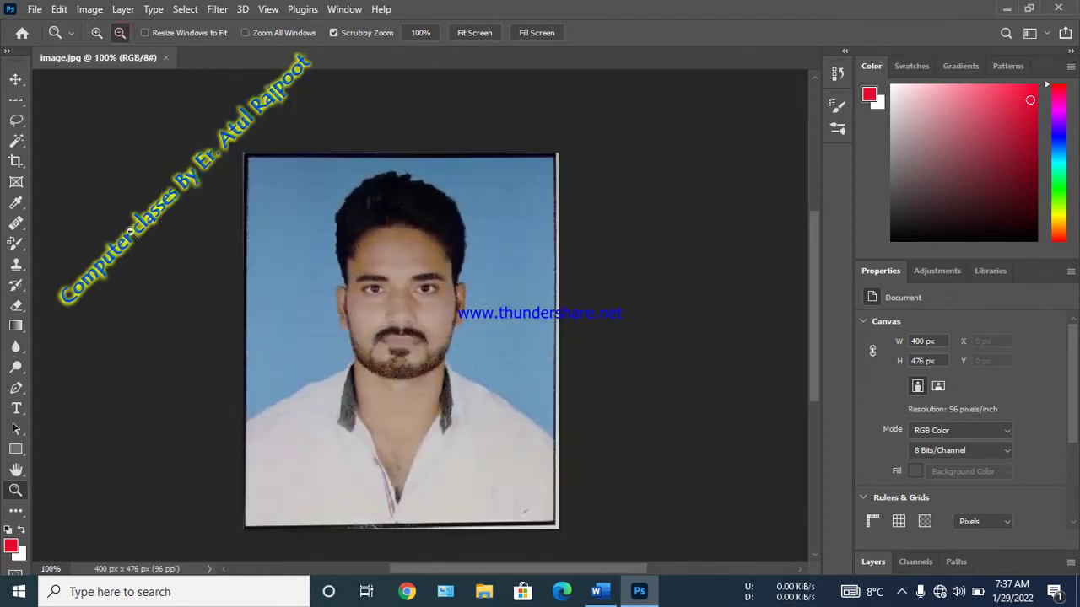
pyautogui.click(131, 233)
pyautogui.click(97, 32)
pyautogui.click(309, 263)
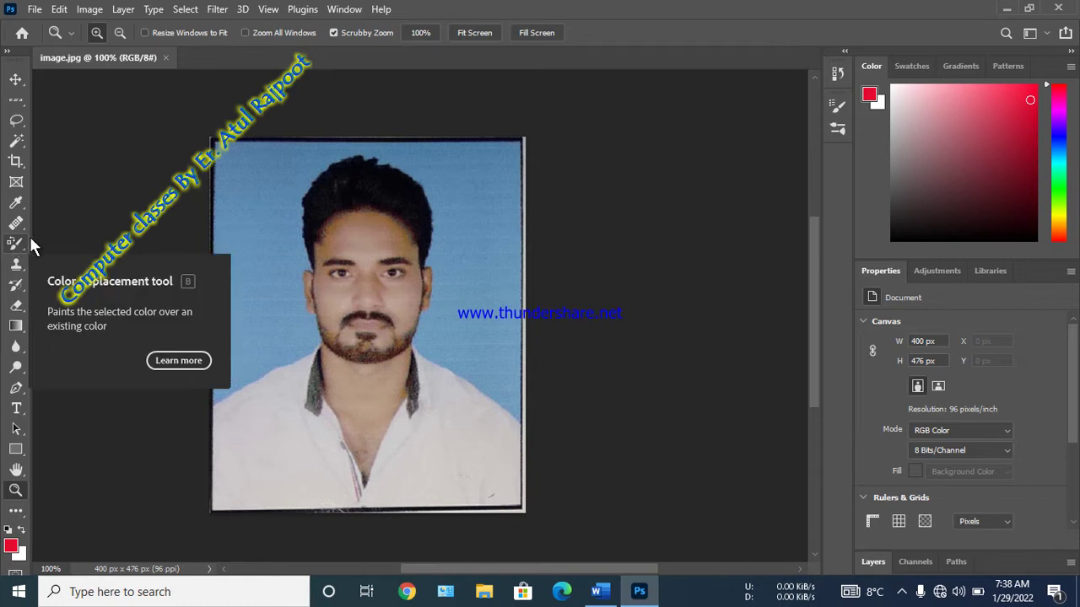
# Step: Select the Color Replacement tool and search Photoshop features for 'brush'
pyautogui.click(22, 252)
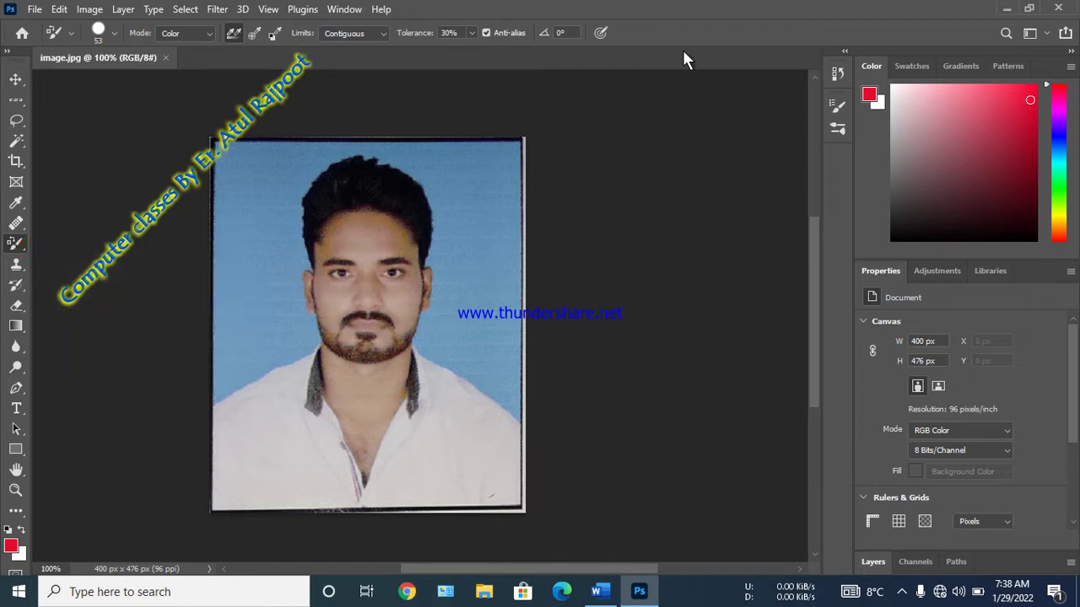
pyautogui.click(1004, 34)
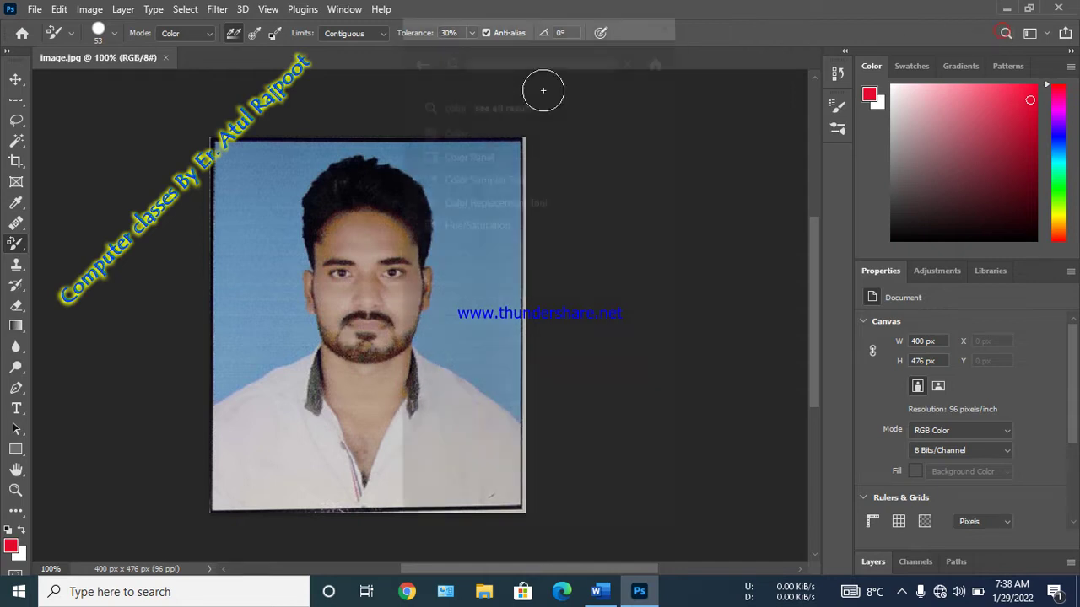
pyautogui.press('BackSpace')
pyautogui.write('brush')
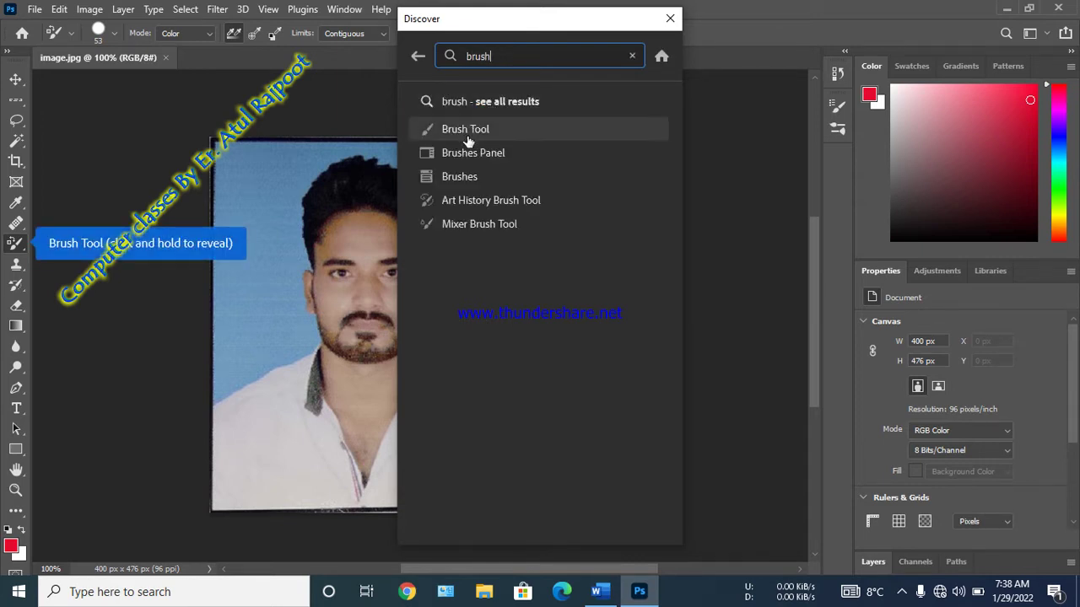
# Step: Activate the Brush Tool and choose the recently used 30 px brush preset
pyautogui.click(468, 135)
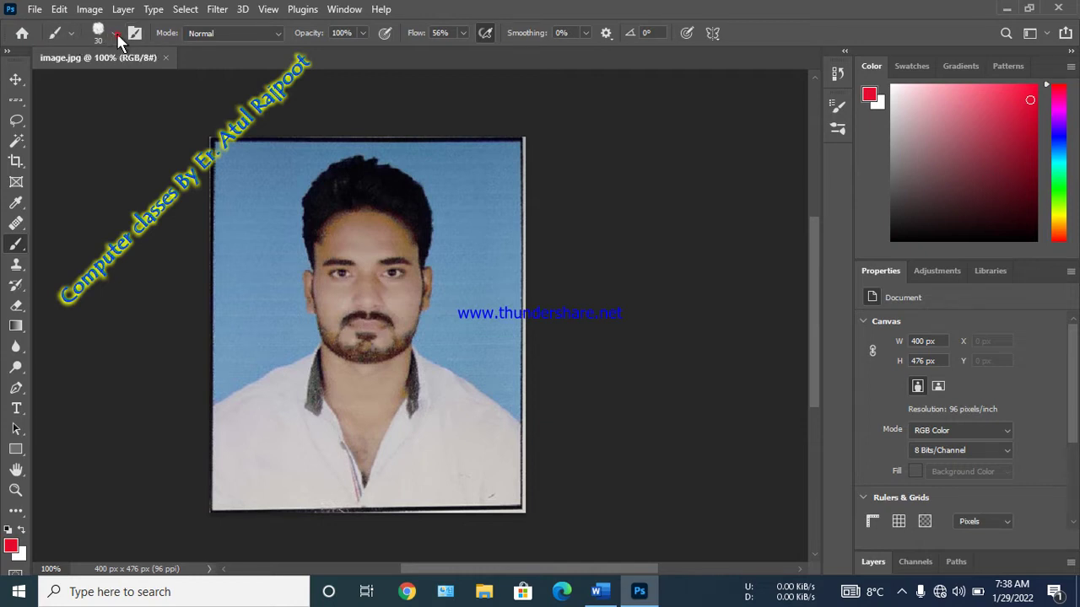
pyautogui.click(117, 35)
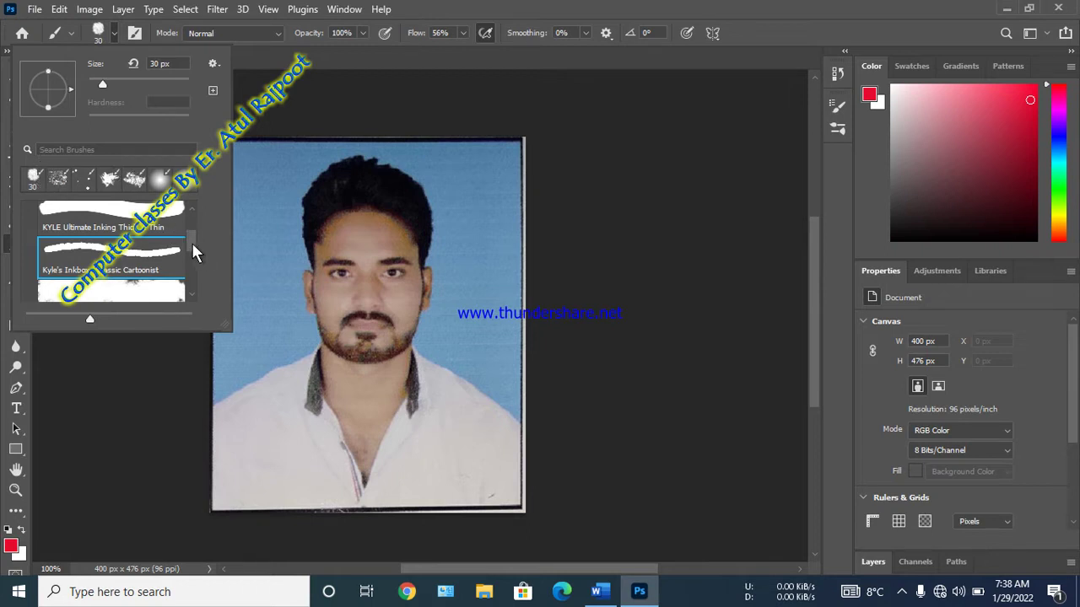
pyautogui.moveTo(193, 245); pyautogui.dragTo(191, 205)
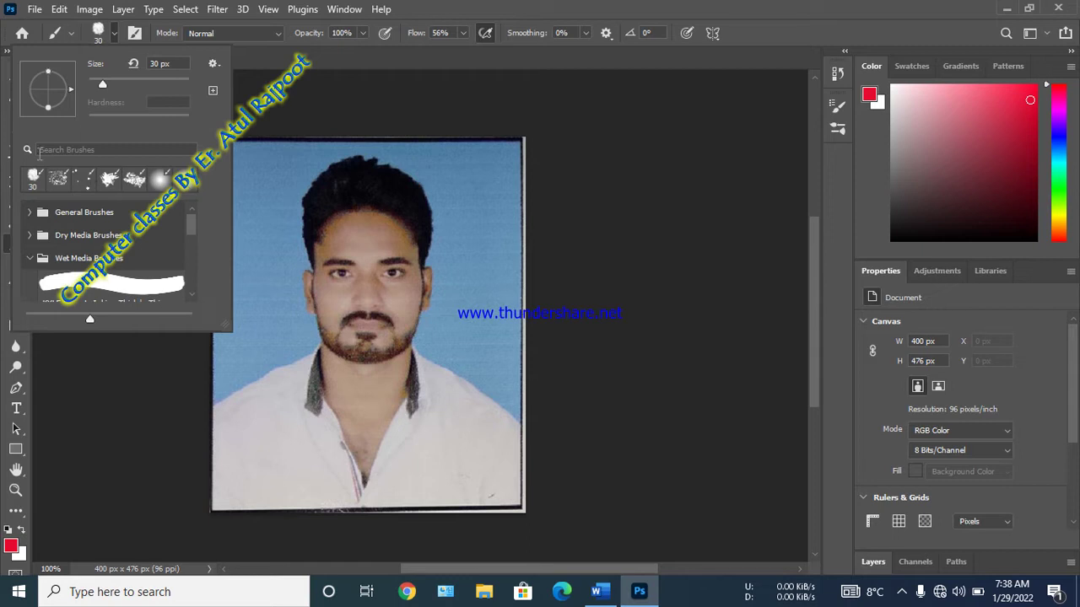
pyautogui.click(34, 179)
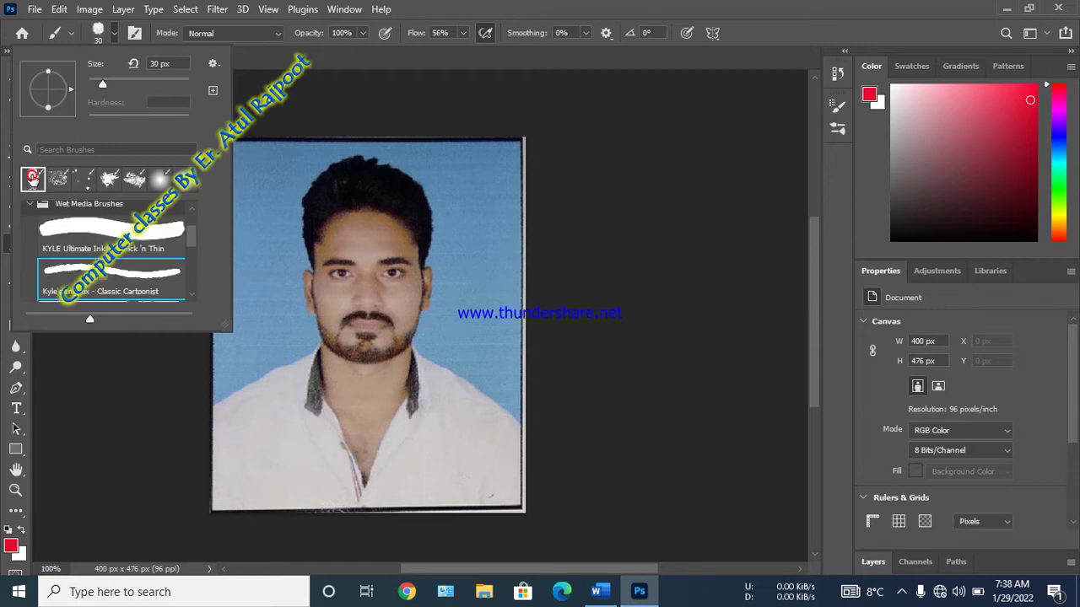
# Step: Browse the General and Dry Media brush sets and select Hard Round (28 px, 100% hardness)
pyautogui.moveTo(193, 239); pyautogui.dragTo(192, 213)
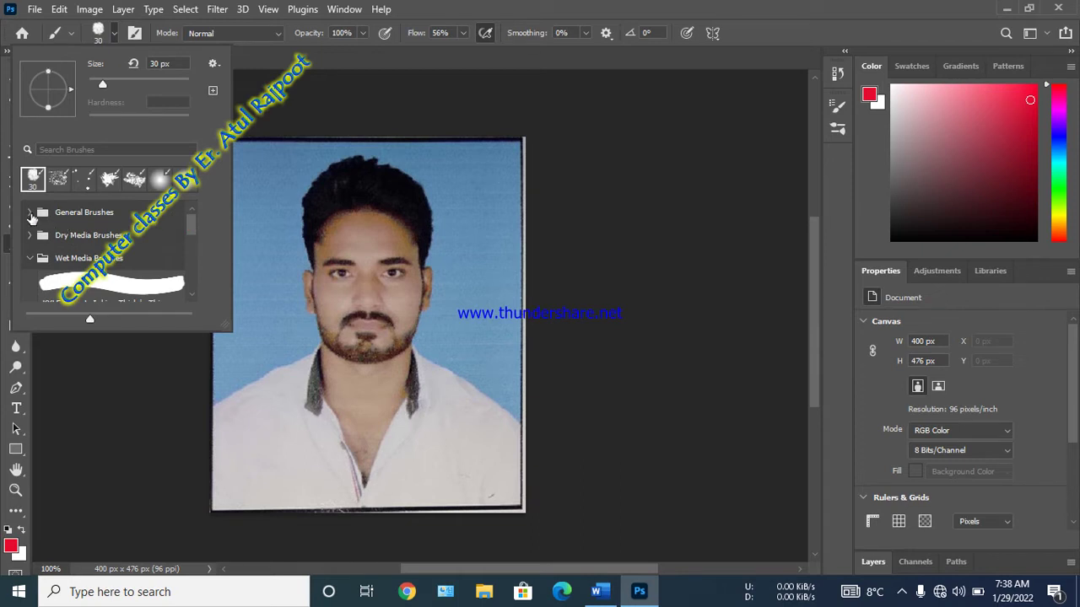
pyautogui.click(30, 213)
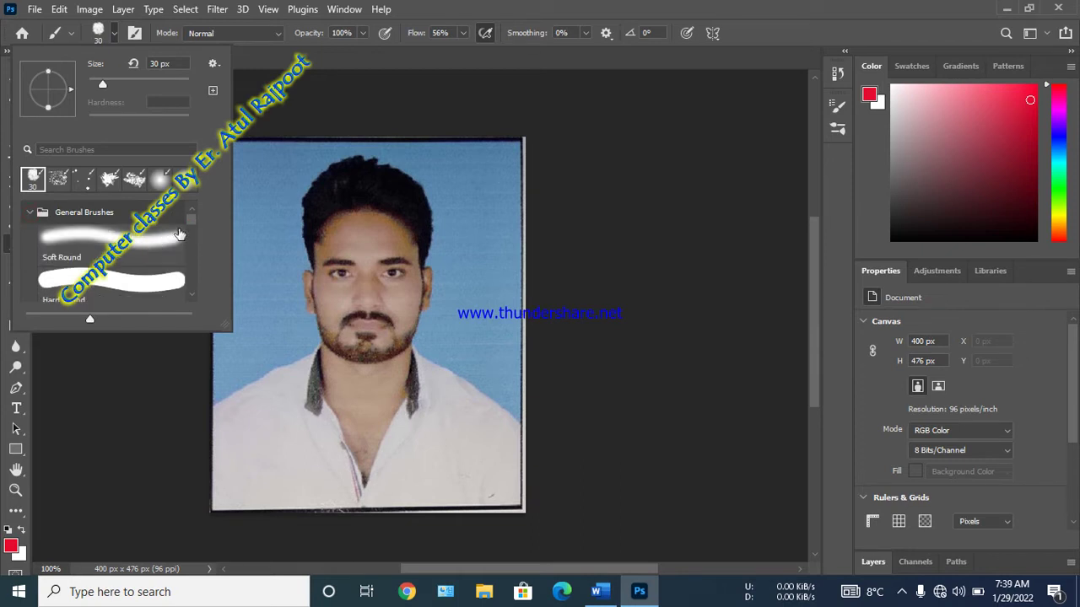
pyautogui.scroll(-1, 192, 228)
pyautogui.moveTo(192, 229); pyautogui.dragTo(192, 260)
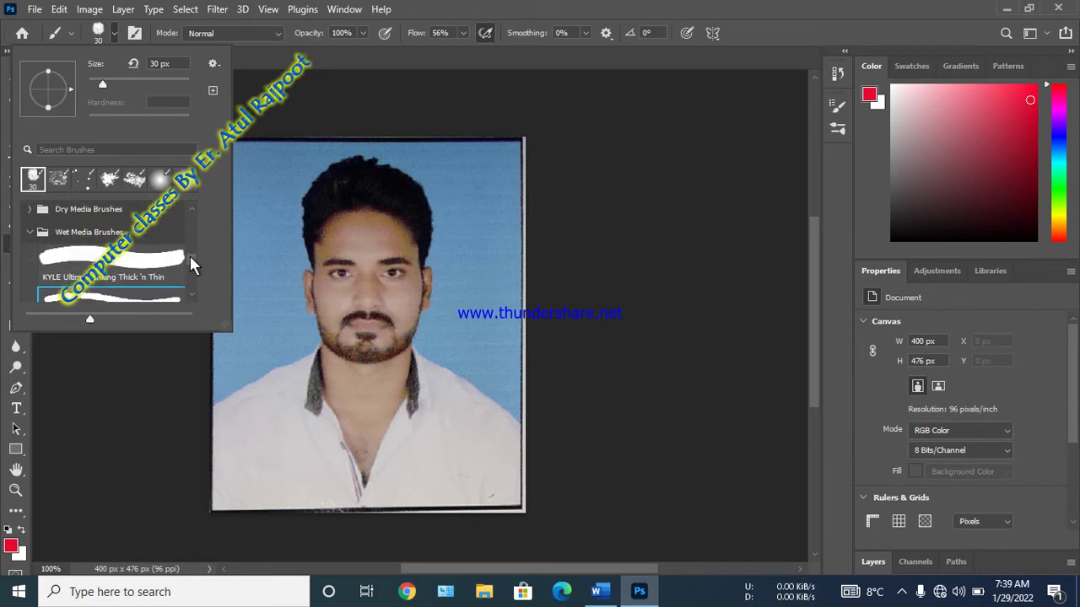
pyautogui.click(29, 210)
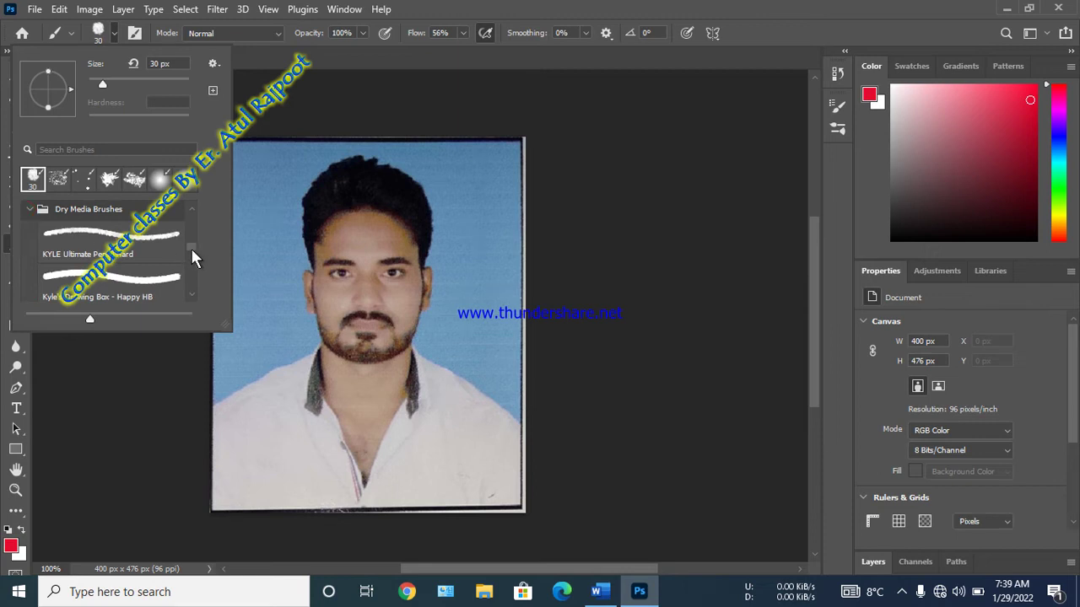
pyautogui.moveTo(191, 252); pyautogui.dragTo(192, 281)
pyautogui.scroll(2, 191, 280)
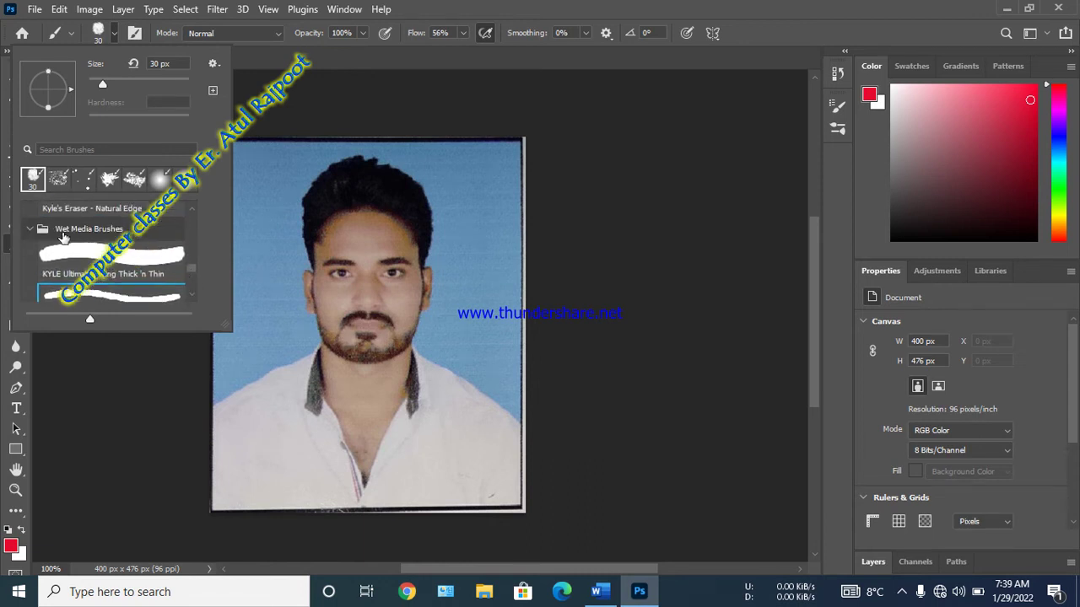
pyautogui.moveTo(192, 274); pyautogui.dragTo(191, 295)
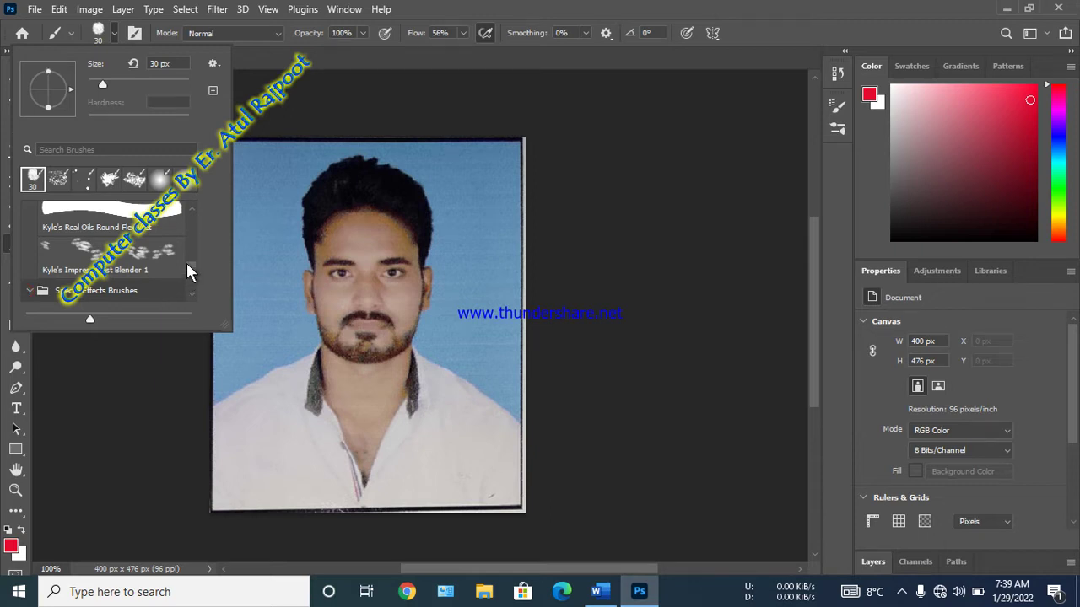
pyautogui.scroll(-2, 189, 272)
pyautogui.scroll(-2, 189, 275)
pyautogui.scroll(-2, 189, 280)
pyautogui.scroll(-2, 189, 287)
pyautogui.scroll(-2, 189, 287)
pyautogui.scroll(-2, 189, 291)
pyautogui.scroll(-2, 189, 293)
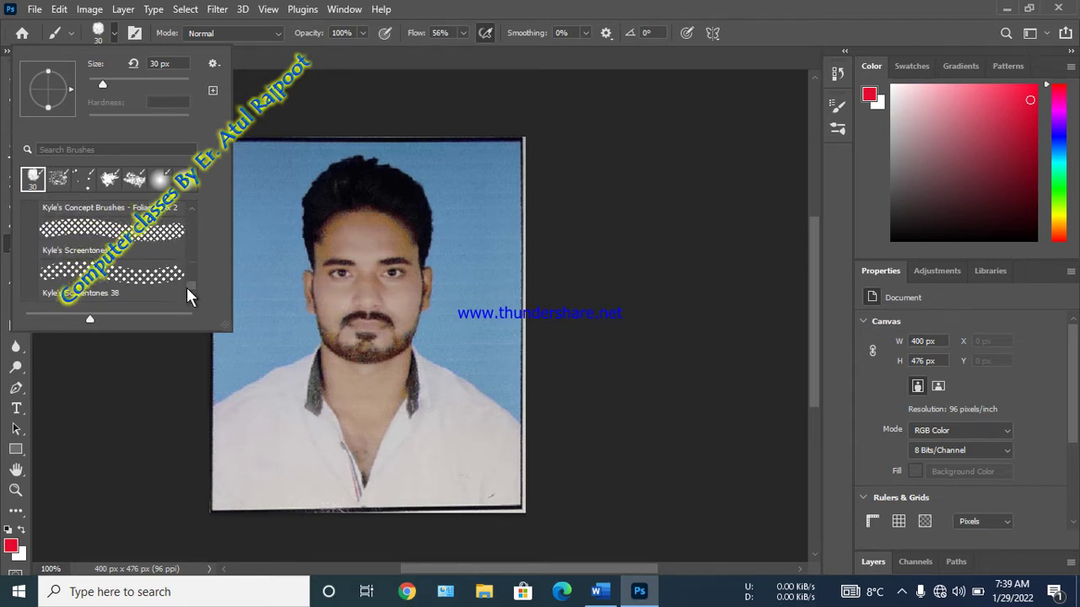
pyautogui.scroll(2, 195, 243)
pyautogui.scroll(3, 195, 243)
pyautogui.scroll(2, 194, 243)
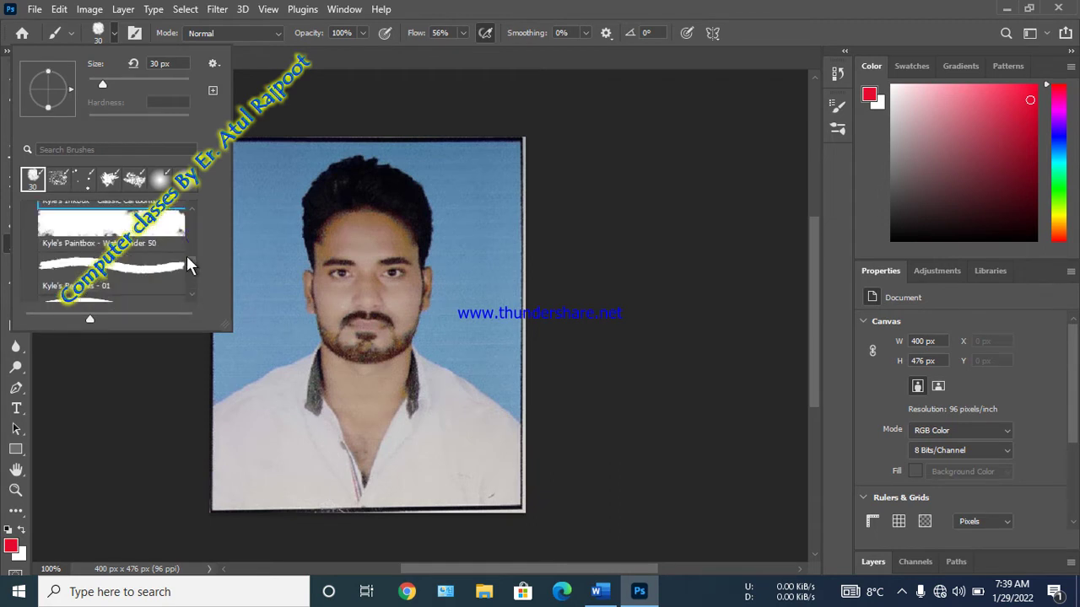
pyautogui.scroll(3, 191, 255)
pyautogui.scroll(1, 190, 243)
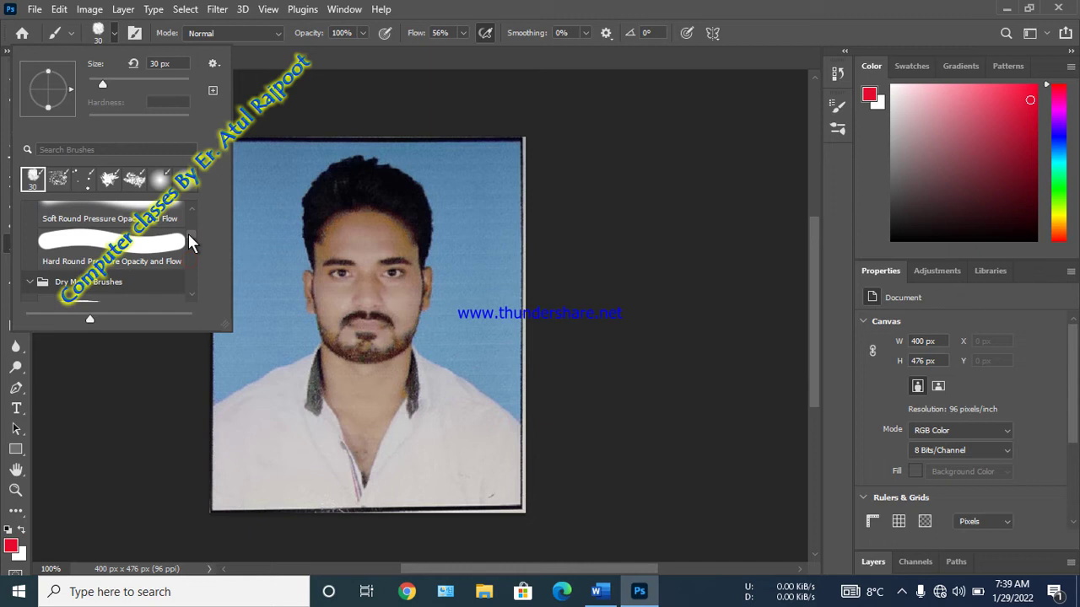
pyautogui.scroll(5, 190, 244)
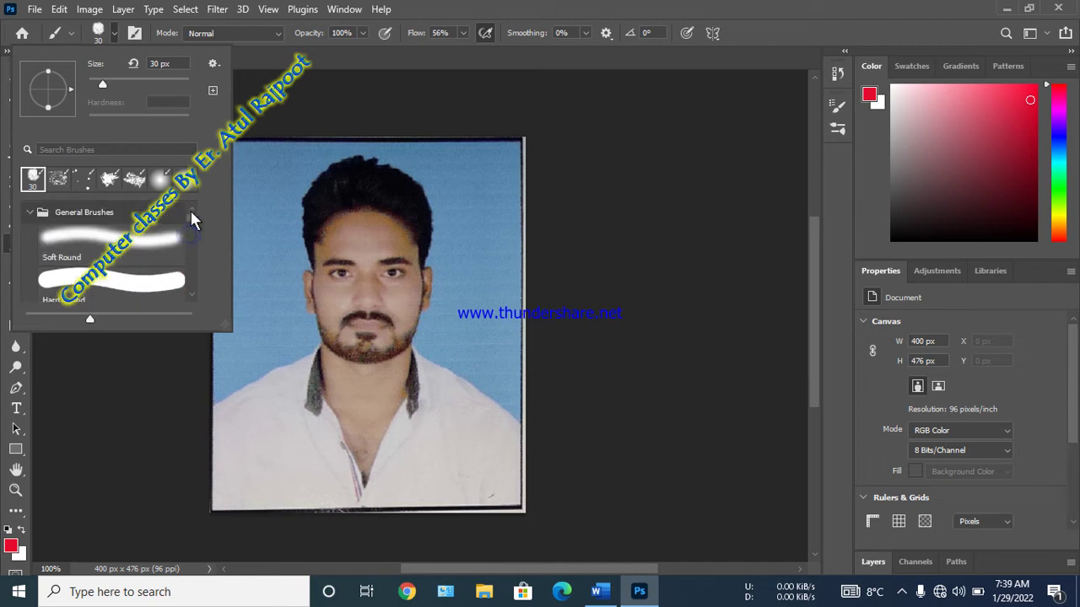
pyautogui.click(92, 291)
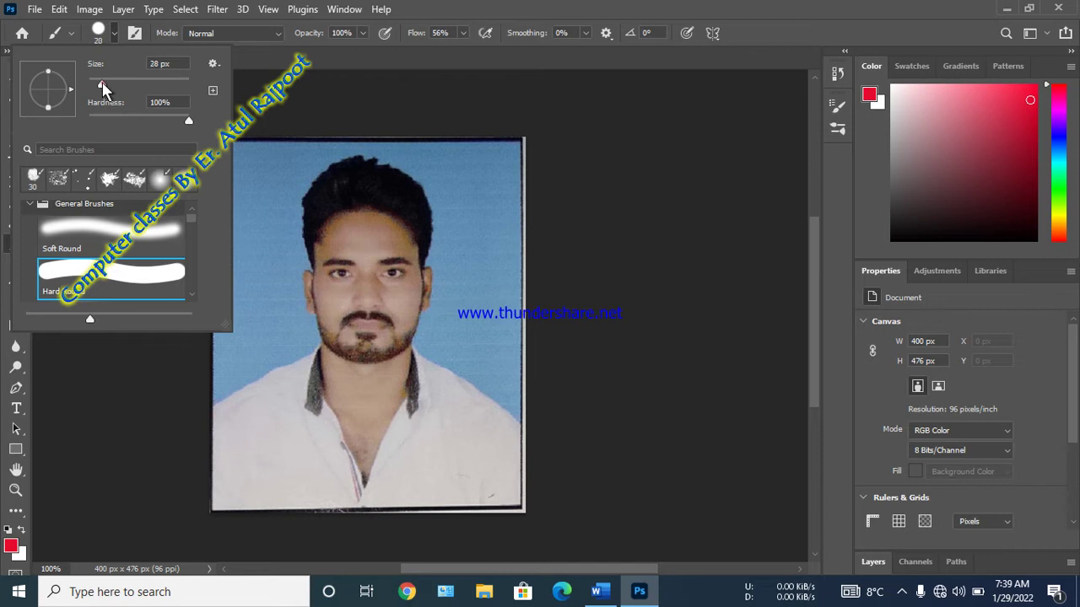
# Step: Enlarge the brush to 37 px and paint red over the left background, hair and forehead
pyautogui.moveTo(102, 86); pyautogui.dragTo(103, 88)
pyautogui.click(106, 80)
pyautogui.click(277, 174)
pyautogui.moveTo(277, 173)
pyautogui.mouseDown()
pyautogui.moveTo(244, 167)
pyautogui.moveTo(236, 139)
pyautogui.moveTo(228, 193)
pyautogui.moveTo(264, 242)
pyautogui.moveTo(258, 205)
pyautogui.moveTo(224, 205)
pyautogui.moveTo(222, 362)
pyautogui.moveTo(270, 241)
pyautogui.moveTo(238, 281)
pyautogui.moveTo(294, 180)
pyautogui.moveTo(256, 159)
pyautogui.moveTo(258, 150)
pyautogui.moveTo(304, 160)
pyautogui.moveTo(299, 174)
pyautogui.moveTo(345, 165)
pyautogui.mouseUp()
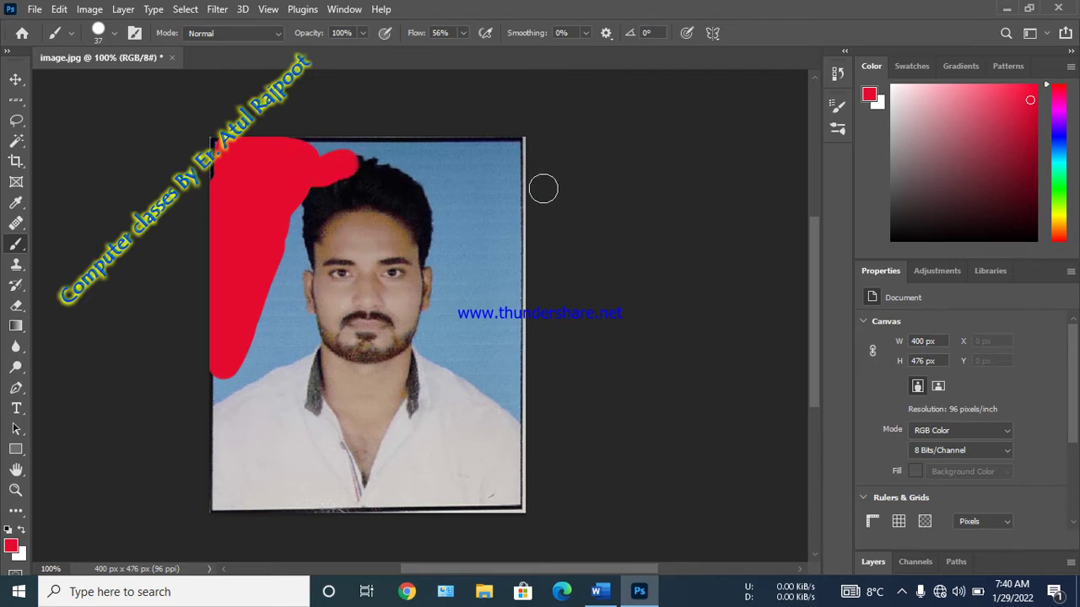
pyautogui.moveTo(432, 221)
pyautogui.mouseDown()
pyautogui.moveTo(446, 198)
pyautogui.moveTo(509, 200)
pyautogui.mouseUp()
pyautogui.moveTo(486, 240)
pyautogui.mouseDown()
pyautogui.moveTo(472, 149)
pyautogui.moveTo(357, 185)
pyautogui.moveTo(449, 212)
pyautogui.mouseUp()
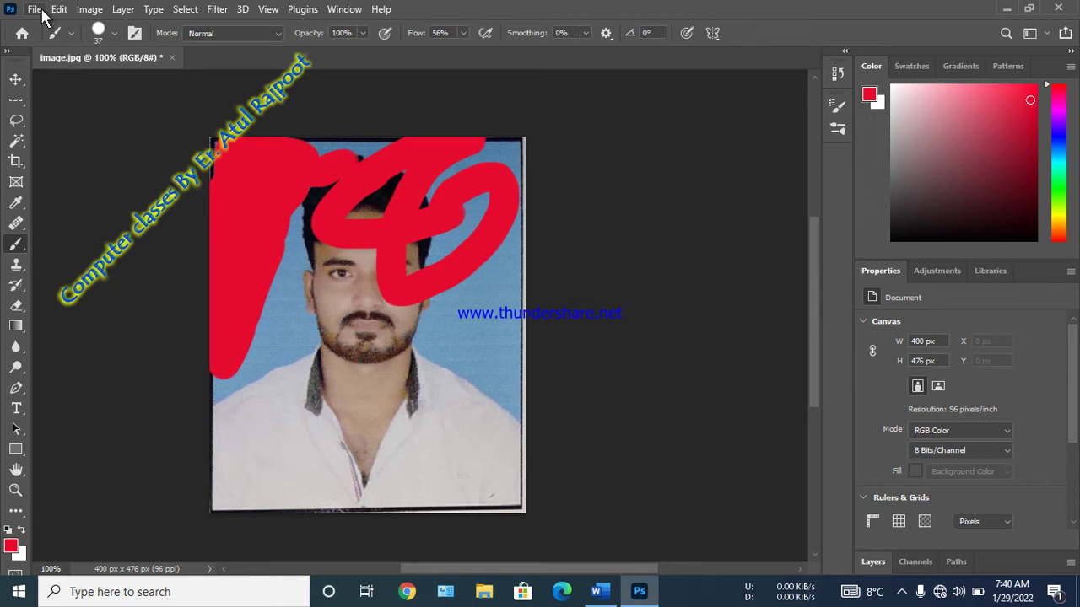
# Step: Revert the photo with File > Revert, then paint two red test strokes beside the beard
pyautogui.click(38, 10)
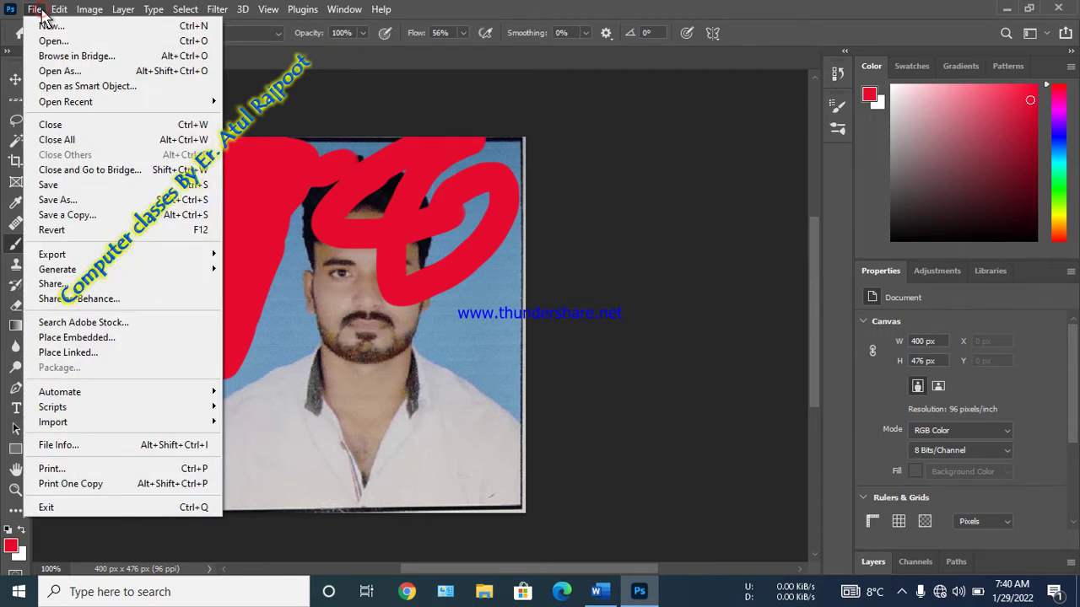
pyautogui.click(50, 231)
pyautogui.moveTo(436, 329); pyautogui.dragTo(521, 411)
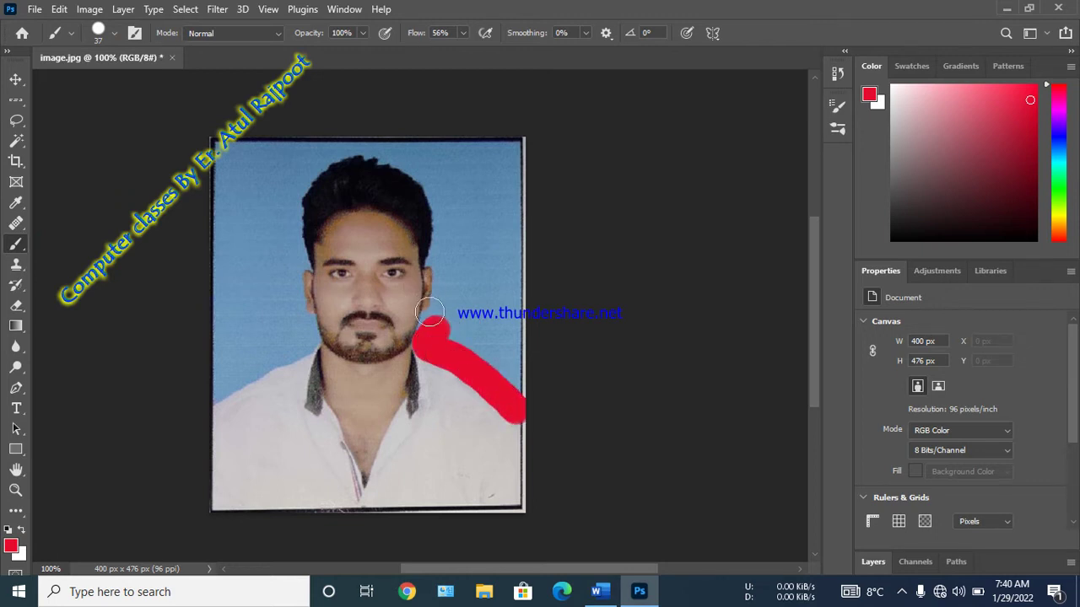
pyautogui.moveTo(429, 314); pyautogui.dragTo(442, 274)
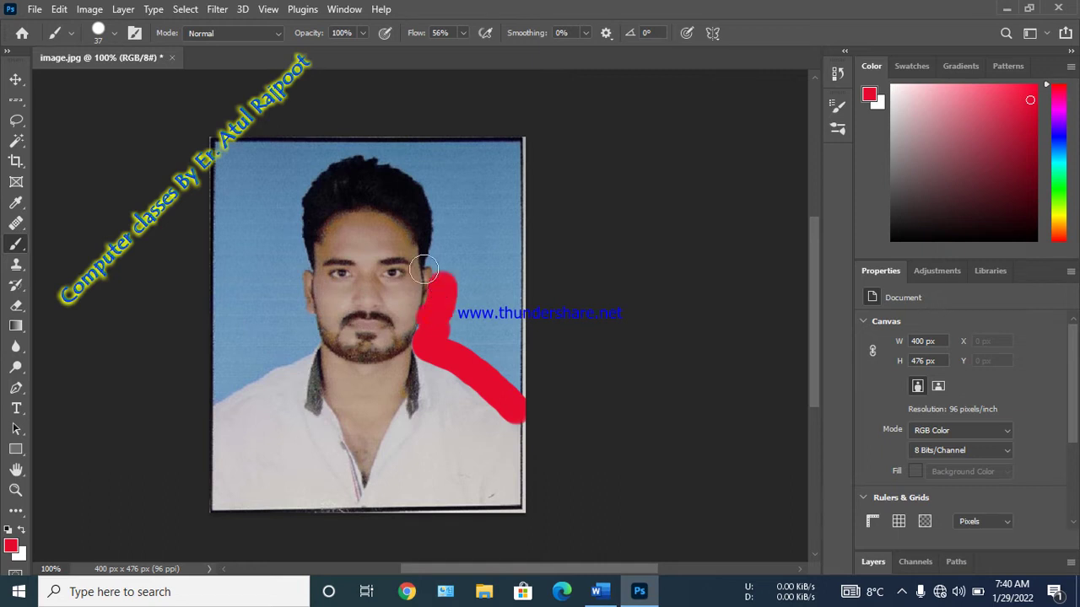
# Step: Visit the Home screen and the feature search, then revert the photo again to remove the strokes
pyautogui.click(21, 34)
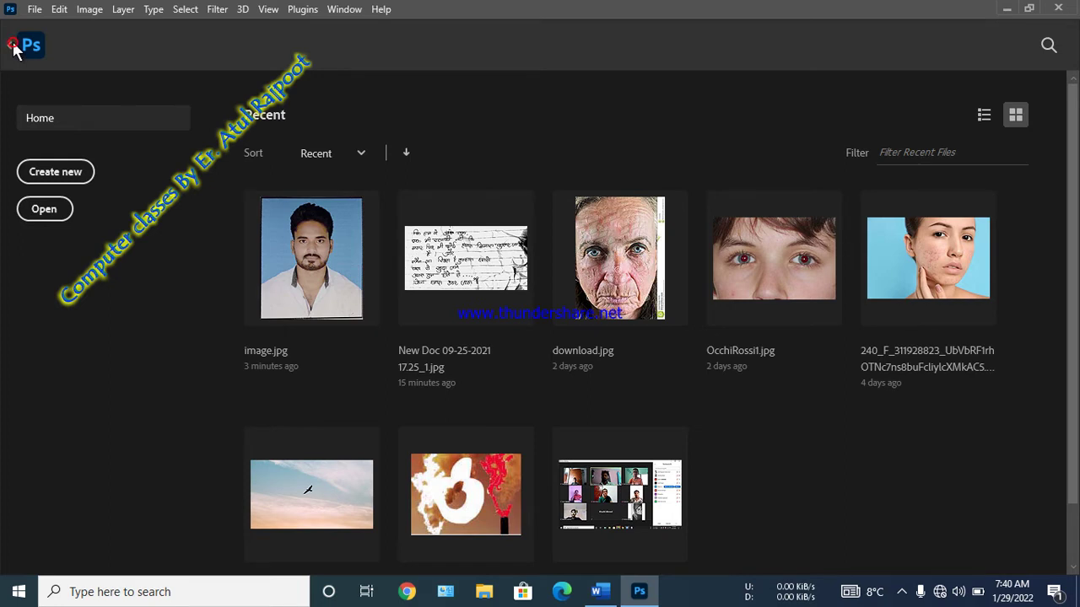
pyautogui.click(13, 49)
pyautogui.hotkey('ctrl', 'f')
pyautogui.write('brush')
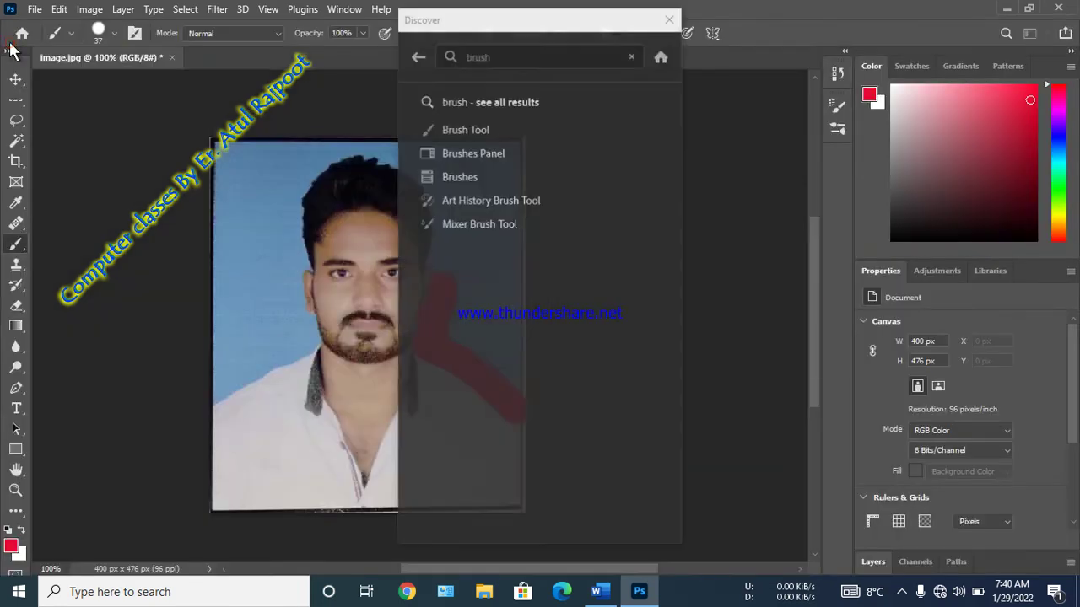
pyautogui.click(669, 18)
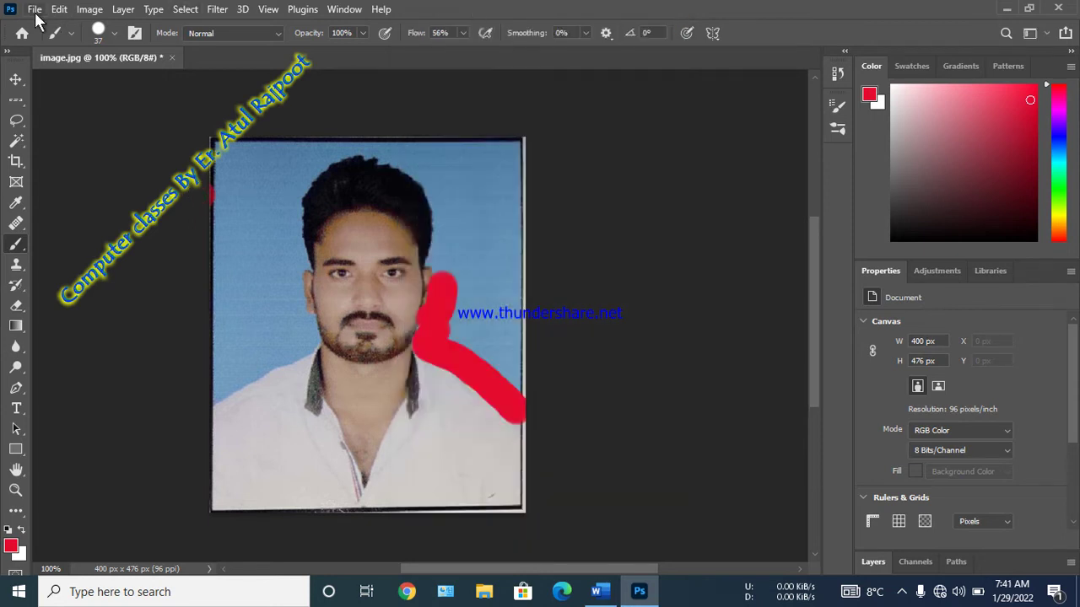
pyautogui.click(35, 10)
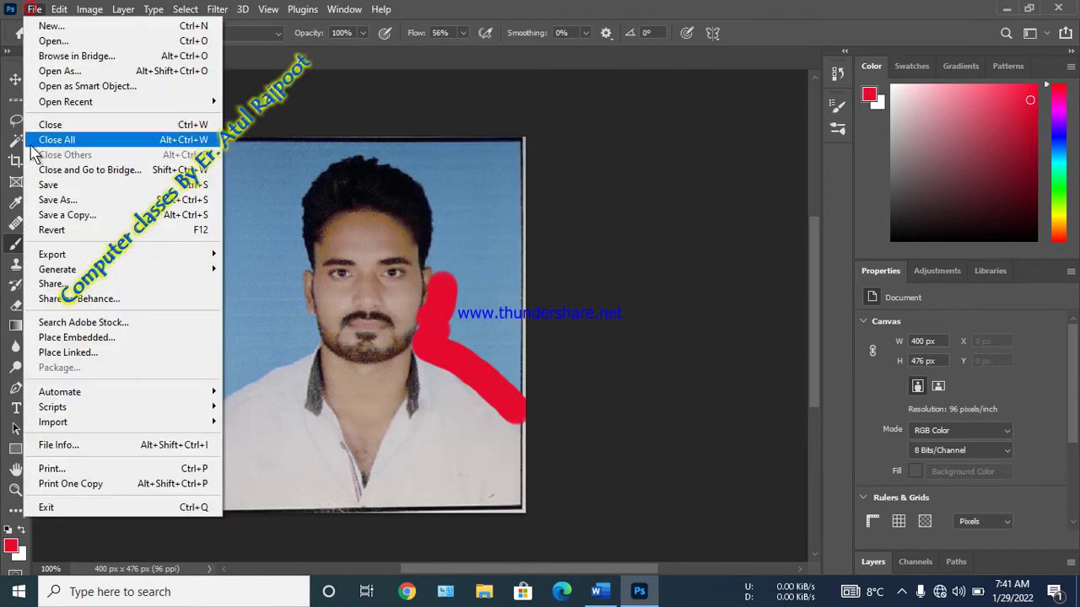
pyautogui.click(61, 231)
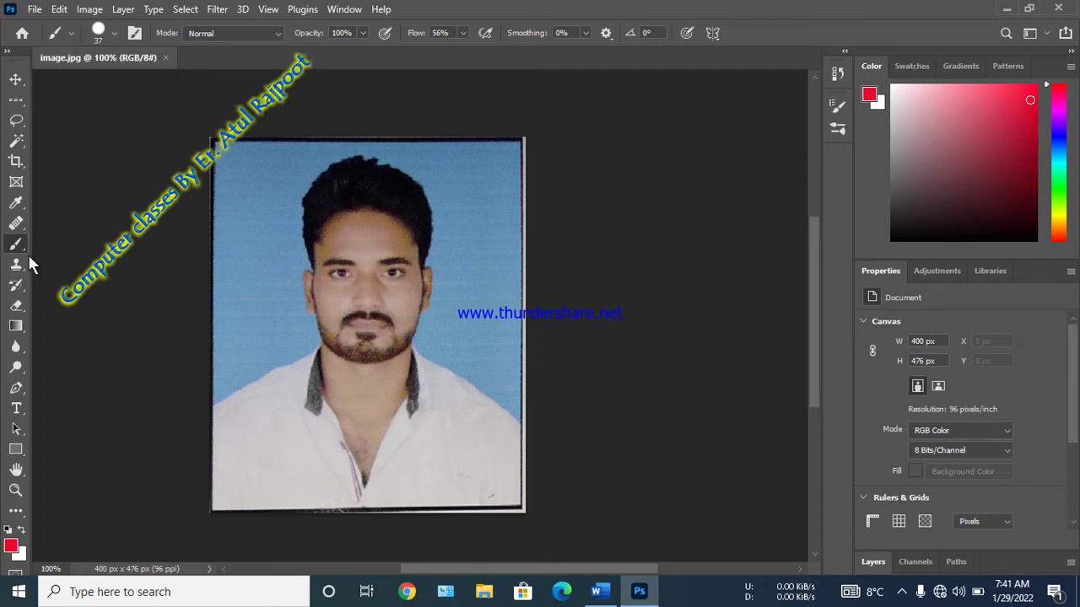
# Step: Use the Color Replacement Tool to repaint the blue background red around the chin and cheek
pyautogui.rightClick(24, 248)
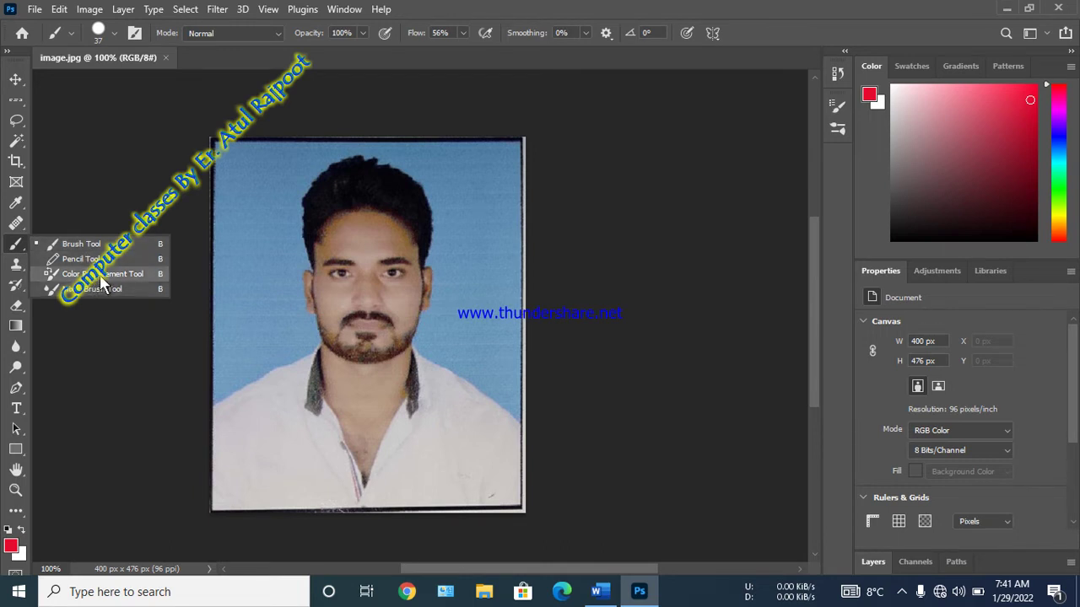
pyautogui.click(102, 276)
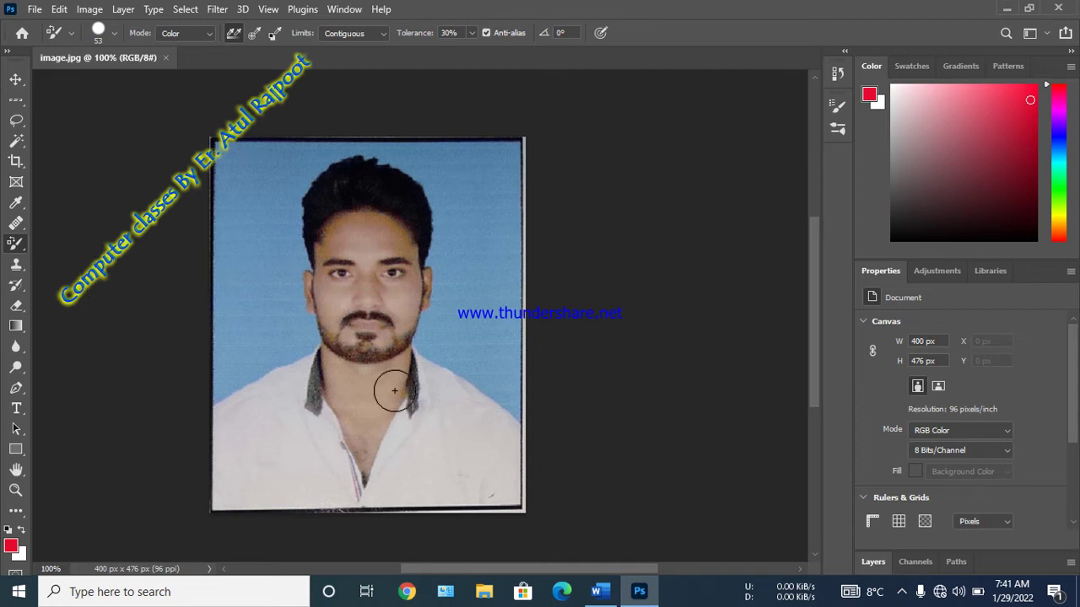
pyautogui.click(432, 344)
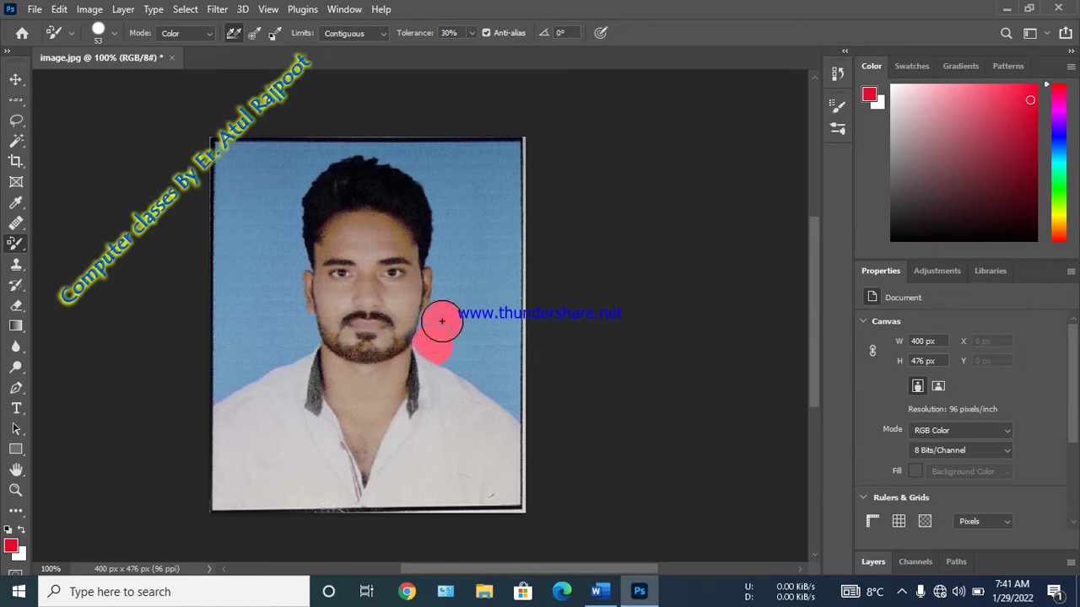
pyautogui.moveTo(441, 313)
pyautogui.mouseDown()
pyautogui.moveTo(445, 209)
pyautogui.moveTo(390, 156)
pyautogui.moveTo(341, 154)
pyautogui.moveTo(284, 211)
pyautogui.moveTo(293, 260)
pyautogui.moveTo(284, 337)
pyautogui.moveTo(307, 327)
pyautogui.moveTo(222, 366)
pyautogui.moveTo(258, 294)
pyautogui.moveTo(229, 373)
pyautogui.moveTo(282, 161)
pyautogui.moveTo(233, 268)
pyautogui.moveTo(239, 186)
pyautogui.moveTo(225, 284)
pyautogui.moveTo(229, 144)
pyautogui.moveTo(309, 138)
pyautogui.moveTo(270, 161)
pyautogui.moveTo(387, 144)
pyautogui.moveTo(447, 157)
pyautogui.moveTo(507, 227)
pyautogui.moveTo(506, 162)
pyautogui.moveTo(450, 160)
pyautogui.moveTo(484, 159)
pyautogui.moveTo(431, 146)
pyautogui.moveTo(410, 154)
pyautogui.moveTo(492, 265)
pyautogui.moveTo(475, 202)
pyautogui.moveTo(495, 316)
pyautogui.moveTo(501, 243)
pyautogui.moveTo(498, 296)
pyautogui.moveTo(480, 277)
pyautogui.moveTo(496, 352)
pyautogui.moveTo(508, 332)
pyautogui.moveTo(511, 357)
pyautogui.moveTo(513, 294)
pyautogui.moveTo(491, 386)
pyautogui.moveTo(458, 337)
pyautogui.moveTo(446, 356)
pyautogui.moveTo(515, 408)
pyautogui.moveTo(397, 255)
pyautogui.moveTo(413, 325)
pyautogui.mouseUp()
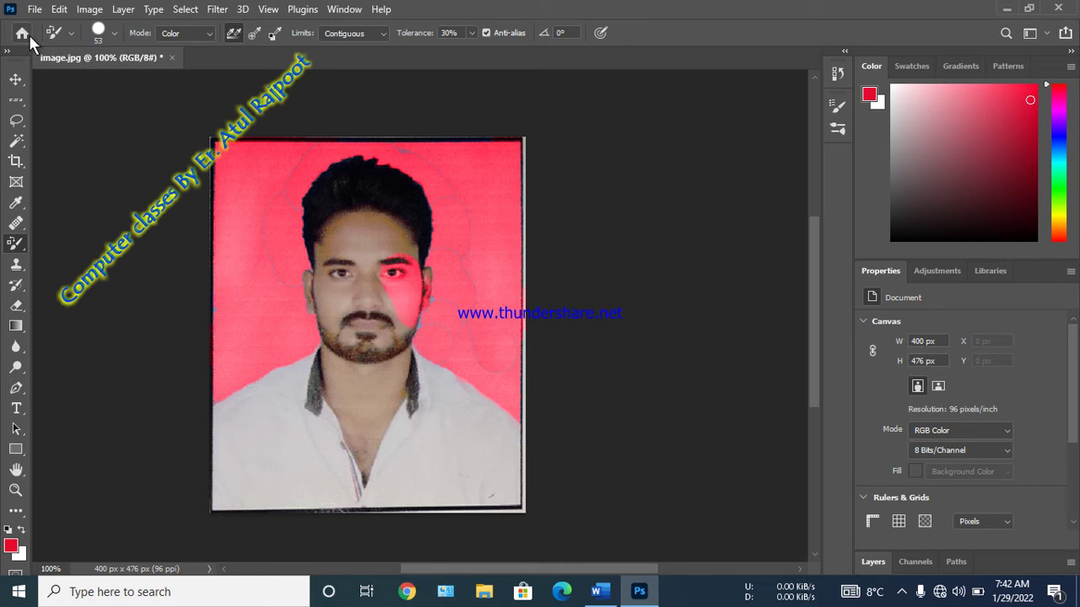
# Step: Undo the red recolouring of image.jpg with File > Revert
pyautogui.click(35, 9)
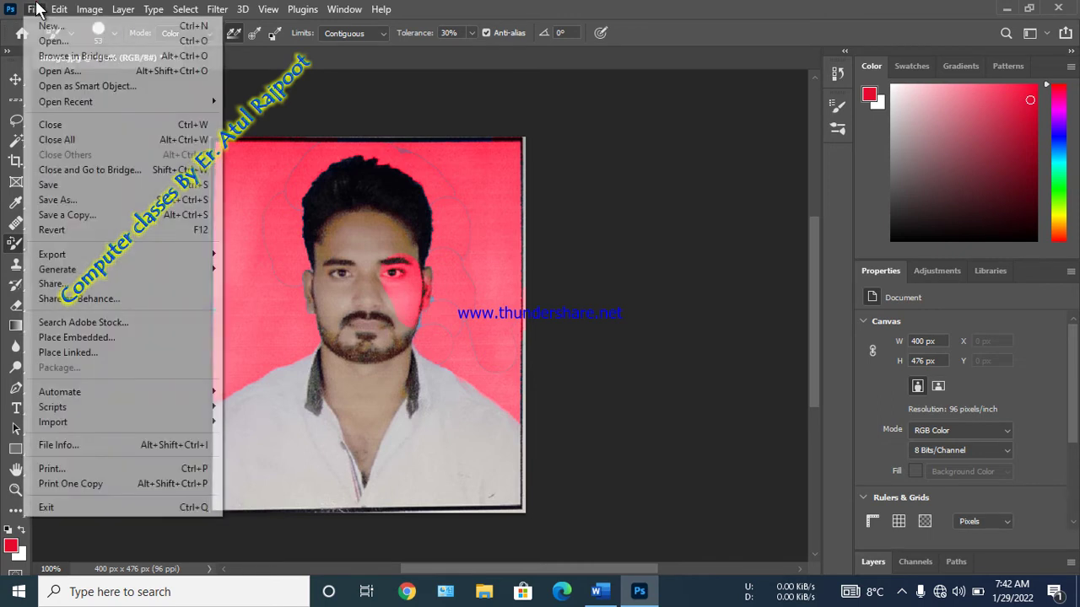
pyautogui.click(57, 230)
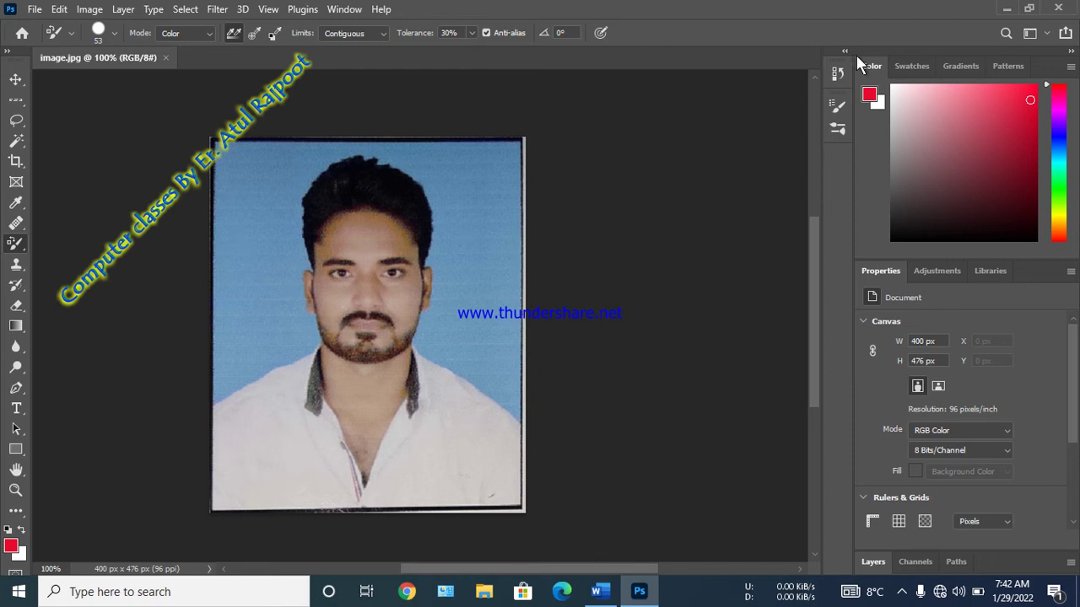
# Step: Search features for 'bucket' and activate the Paint Bucket Tool at tolerance 32
pyautogui.click(1008, 32)
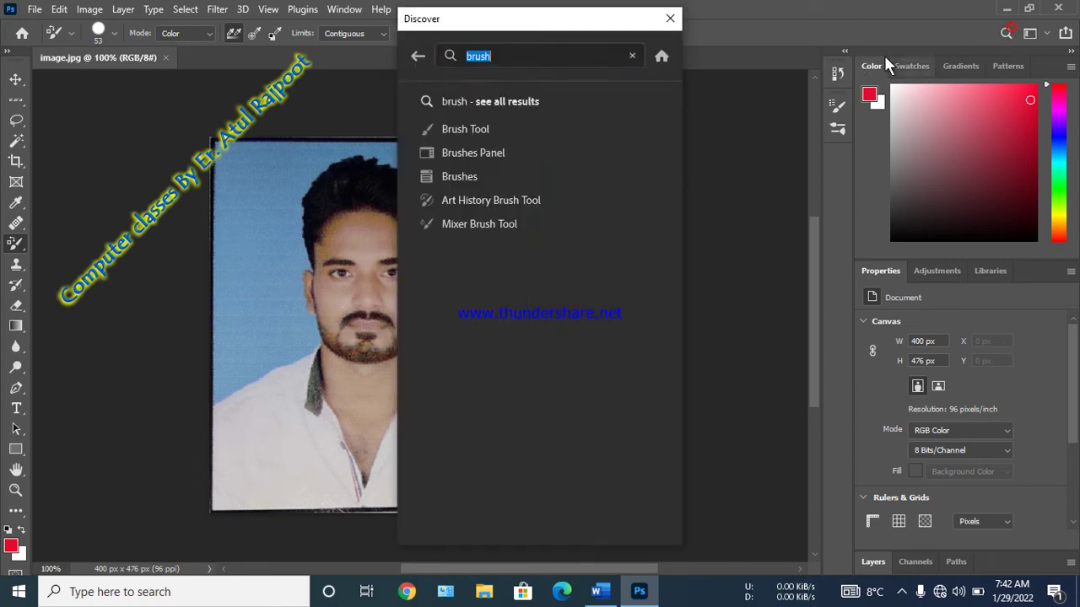
pyautogui.press('BackSpace')
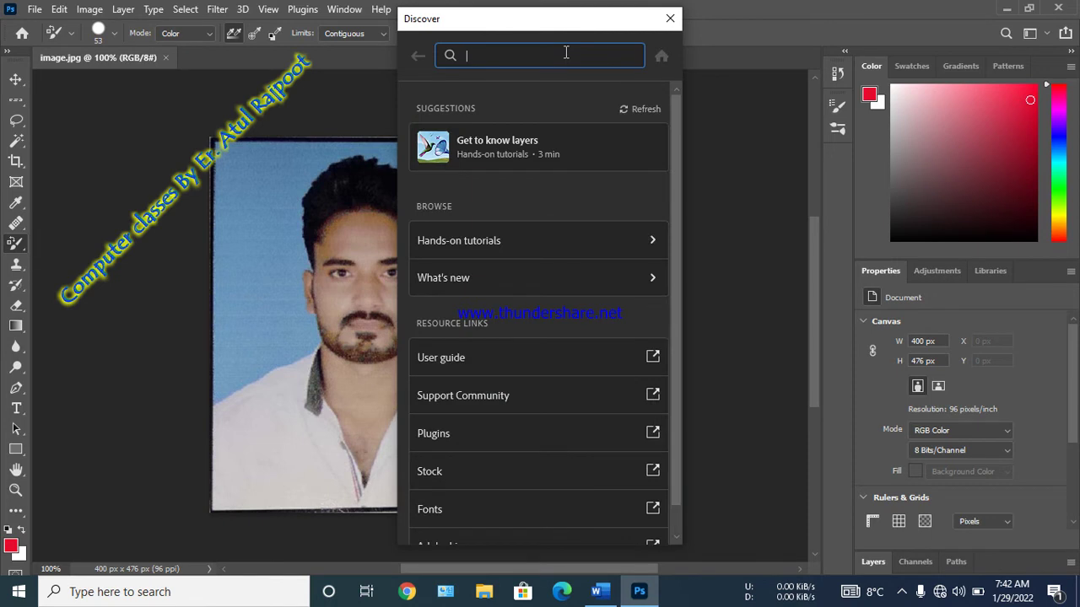
pyautogui.write('paint')
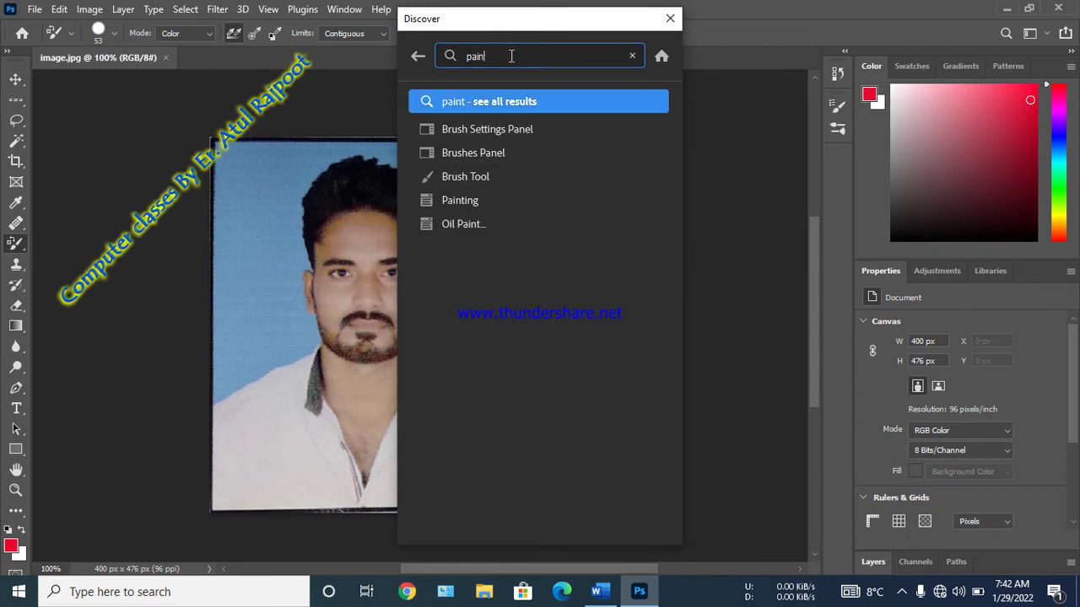
pyautogui.press('BackSpace')
pyautogui.press('BackSpace')
pyautogui.press('BackSpace')
pyautogui.write('u')
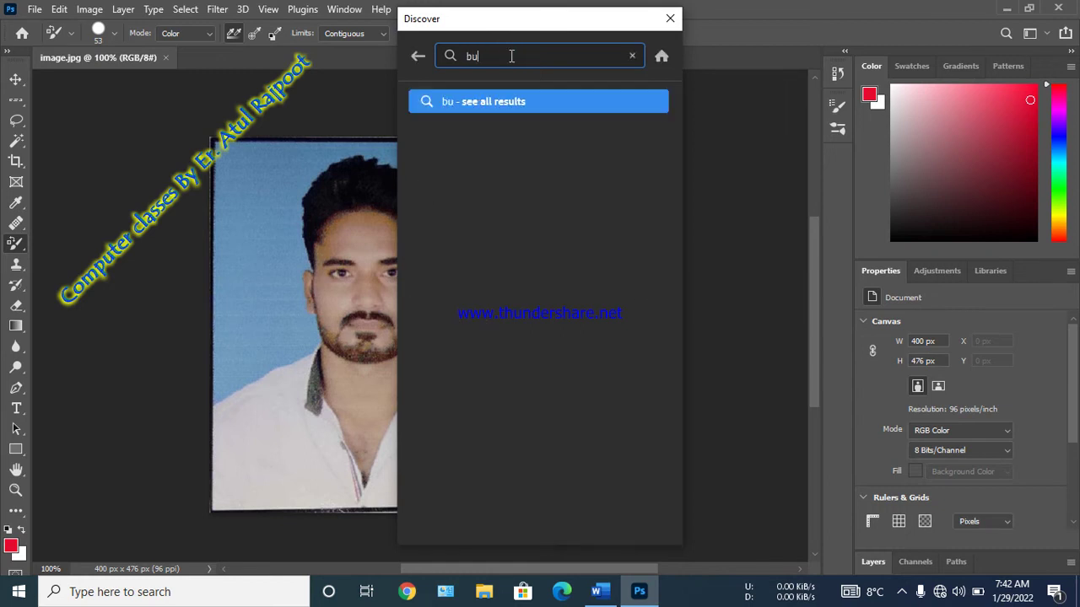
pyautogui.write('cket')
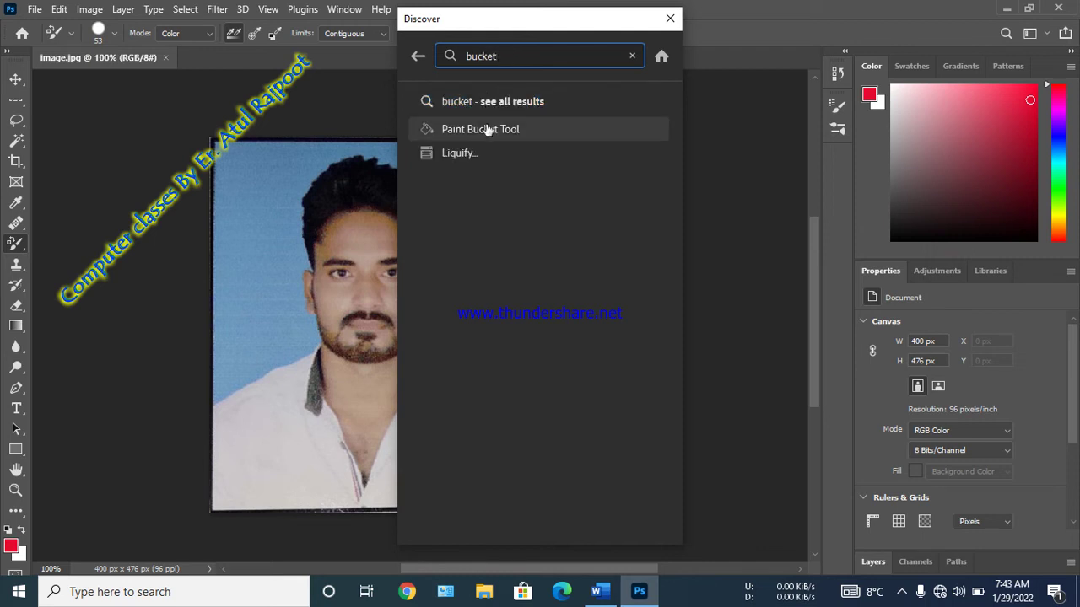
pyautogui.click(481, 131)
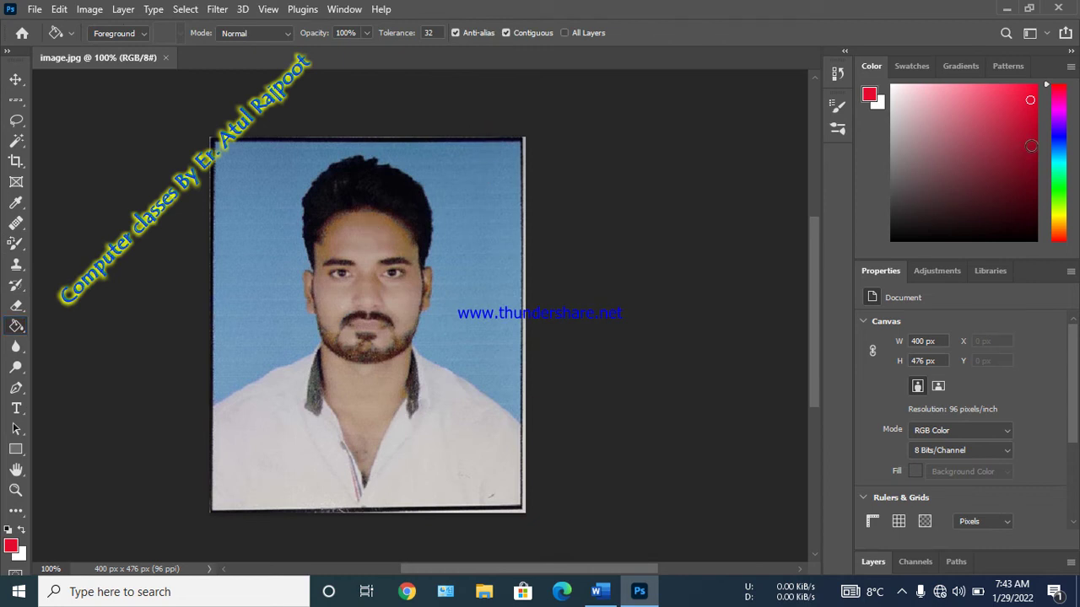
# Step: Pick a dark green in the Color panel and bucket-fill the blue background with it
pyautogui.click(1058, 175)
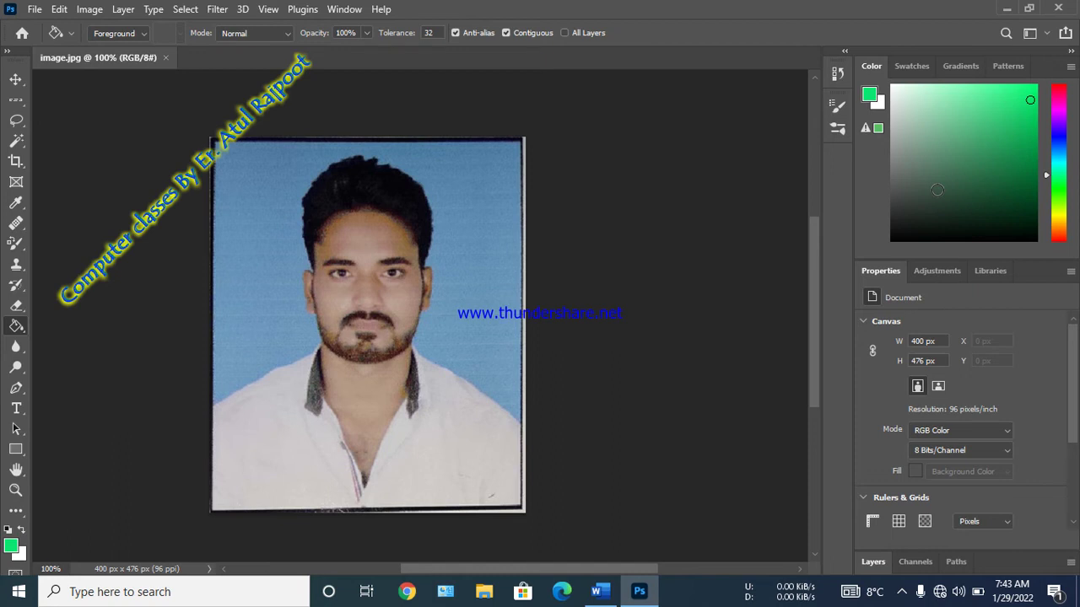
pyautogui.click(997, 183)
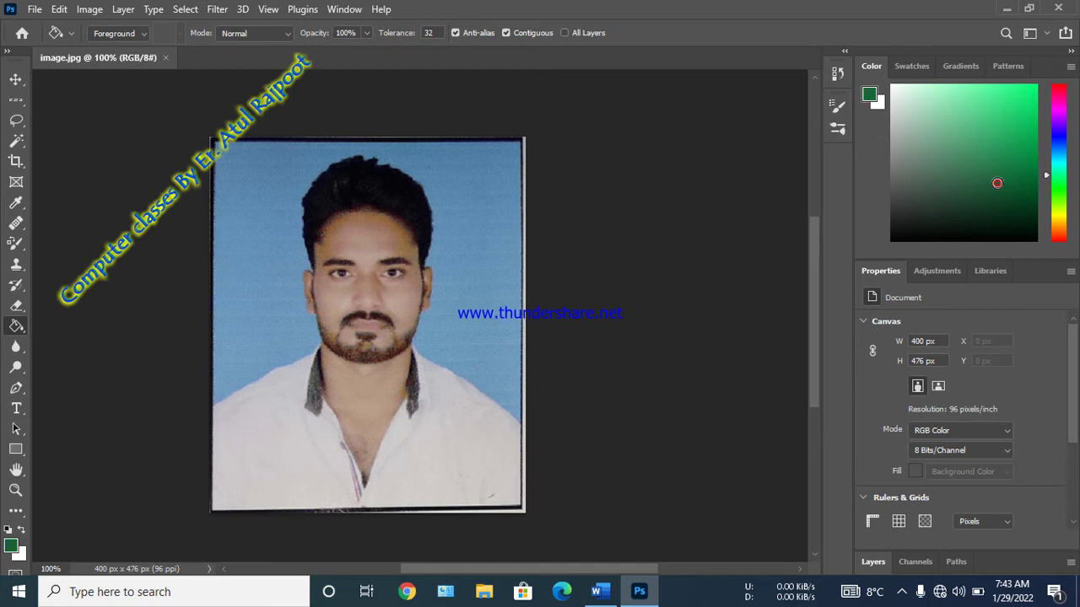
pyautogui.click(487, 225)
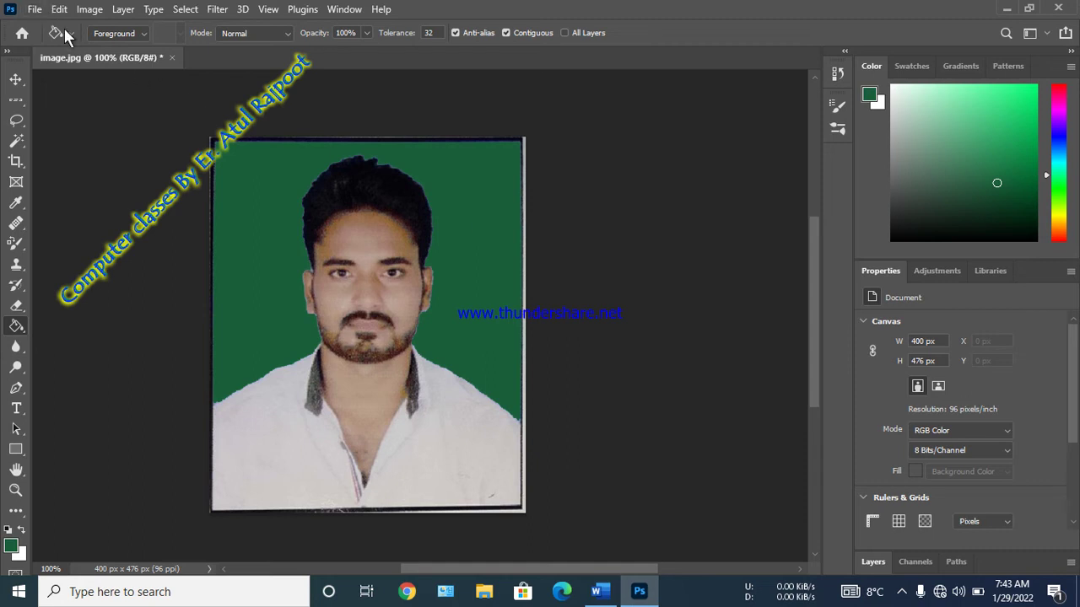
# Step: Revert the photo to its blue background, fill the white shirt dark green, and shift the paint hue to red
pyautogui.click(34, 10)
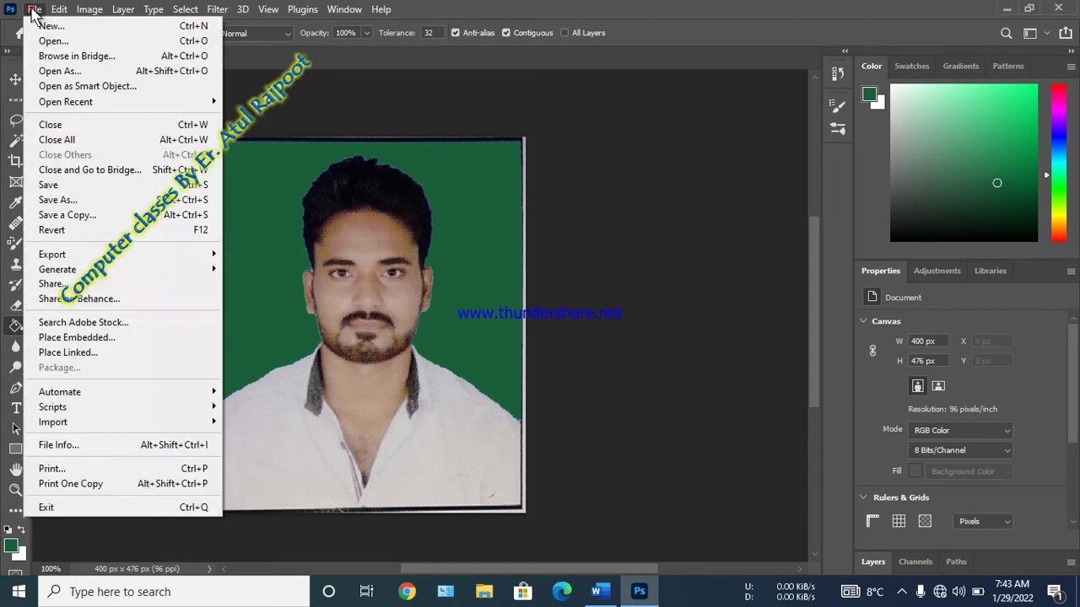
pyautogui.click(64, 231)
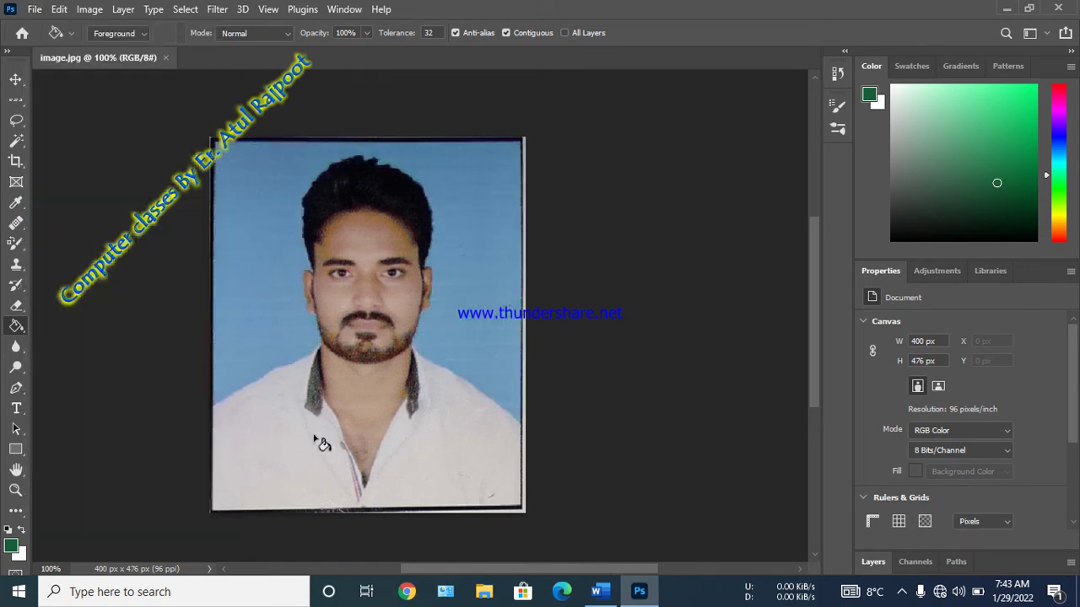
pyautogui.click(316, 438)
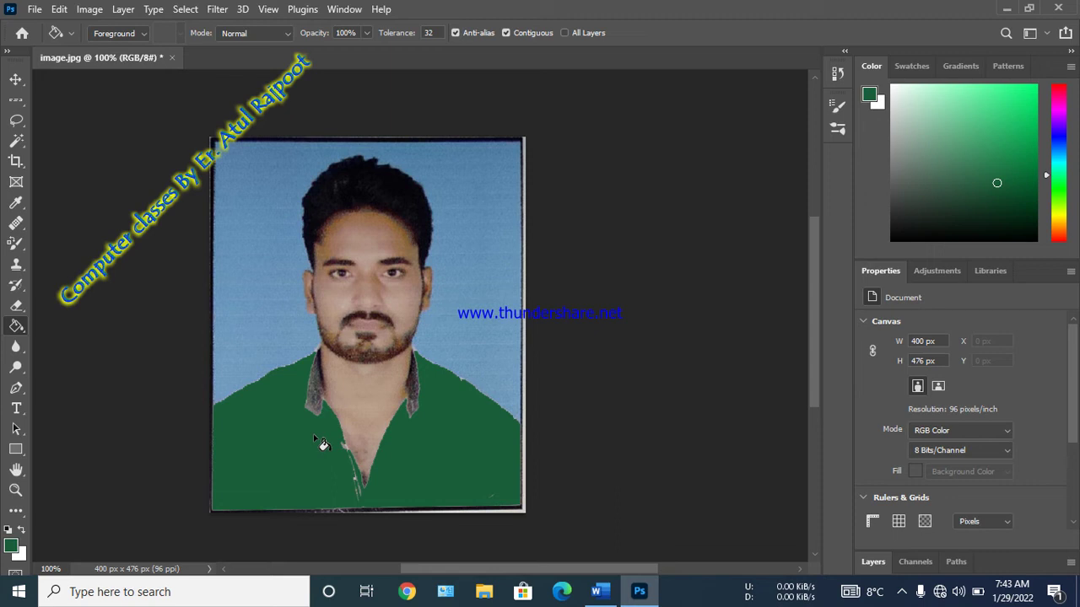
pyautogui.click(1061, 93)
# Step: Pick a bright pinkish red and fill the blue background behind the man with it
pyautogui.click(1027, 110)
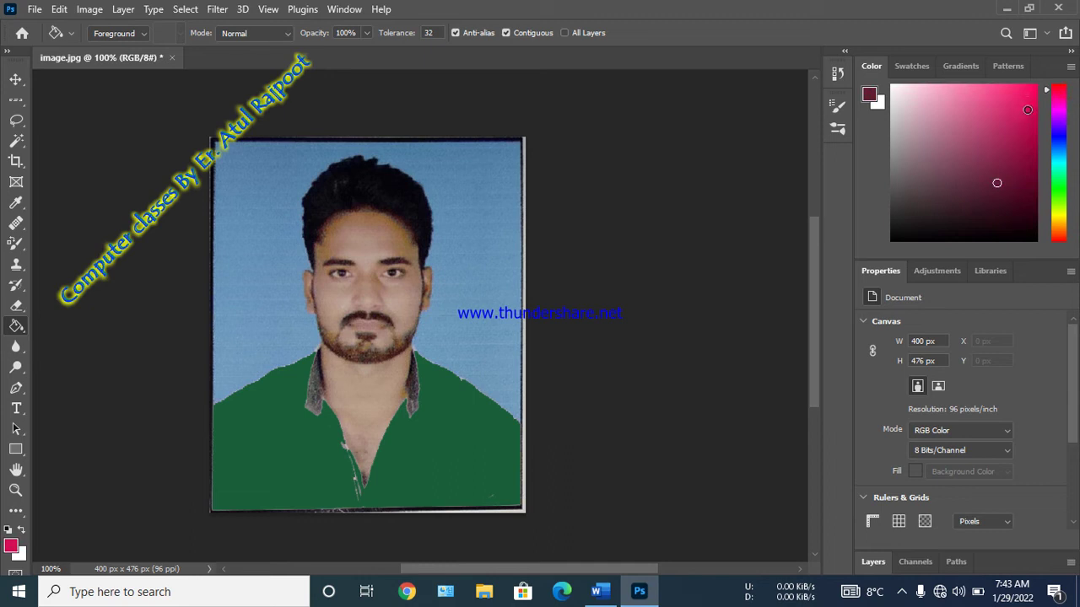
pyautogui.click(492, 234)
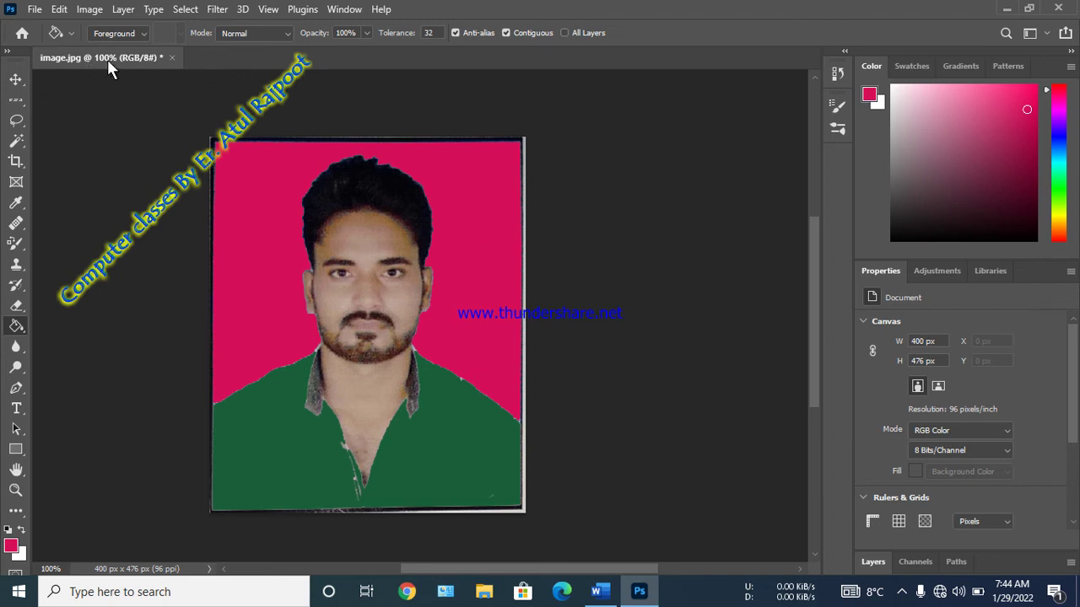
# Step: Close the passport photo without saving and open the sky photo from recent files
pyautogui.click(172, 57)
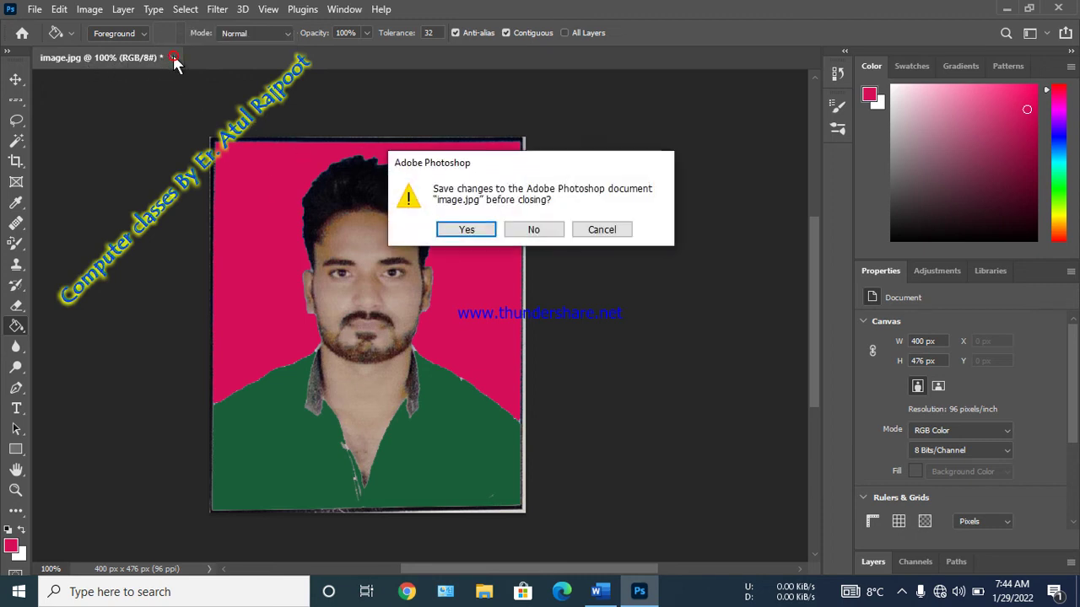
pyautogui.click(530, 230)
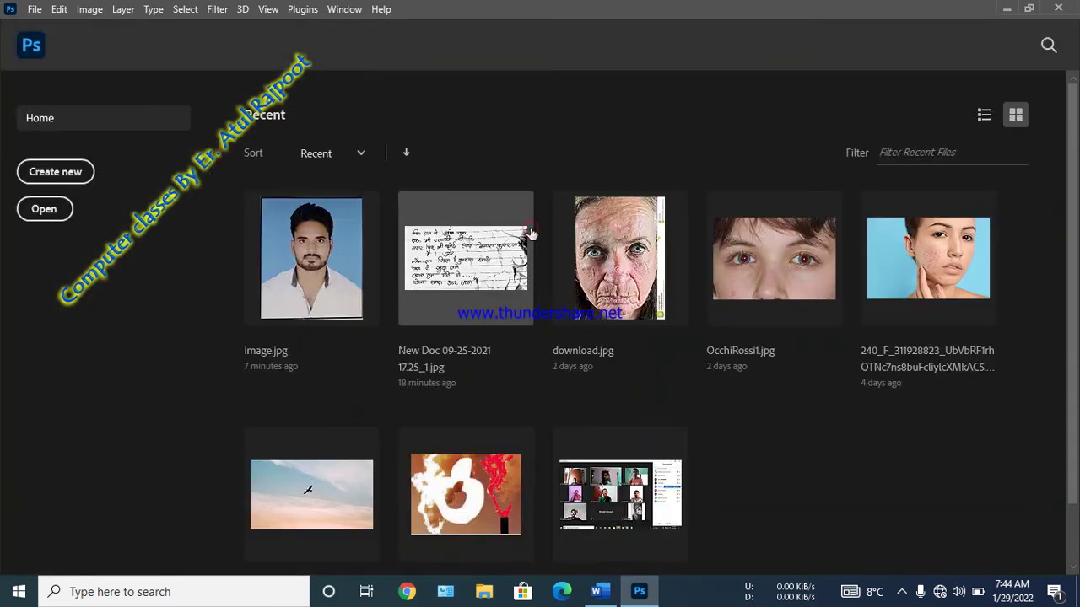
pyautogui.click(291, 517)
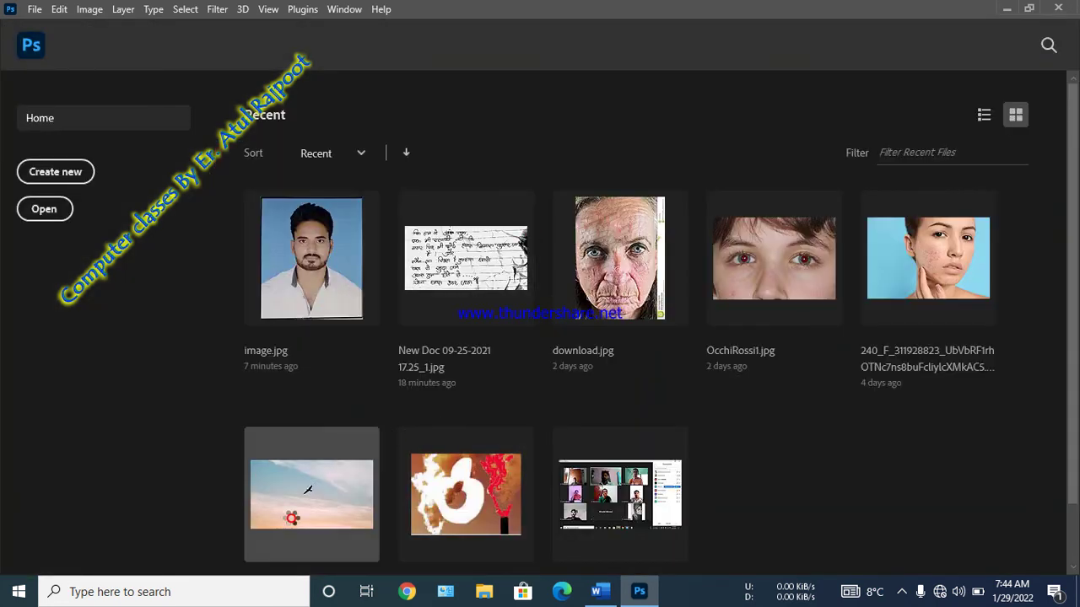
# Step: Search the tools for 'grad' and select the Gradient Tool
pyautogui.hotkey('ctrl', 'f')
pyautogui.write('bucket')
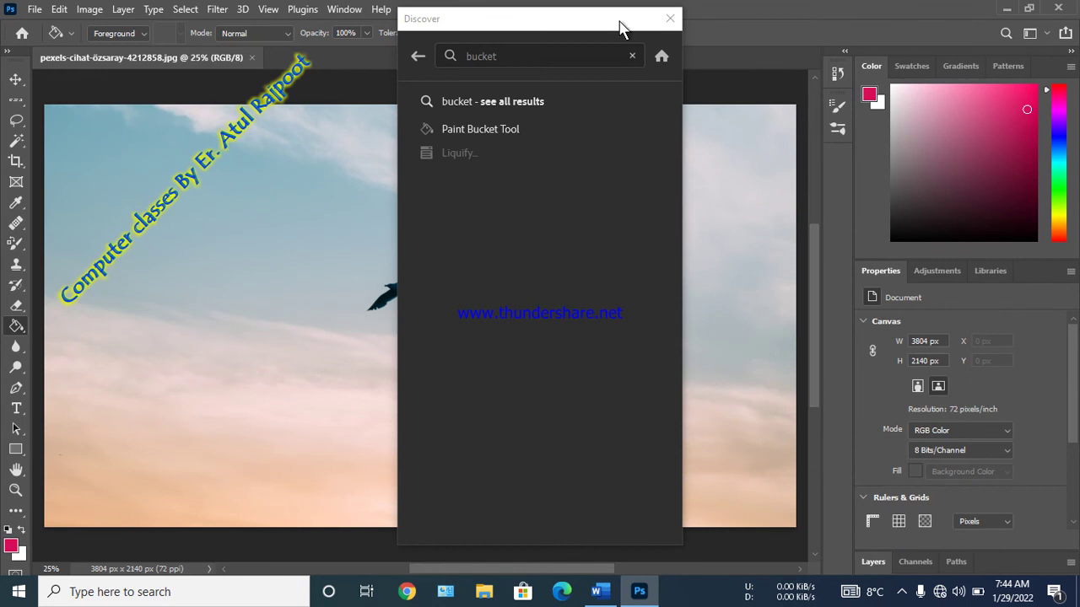
pyautogui.click(669, 19)
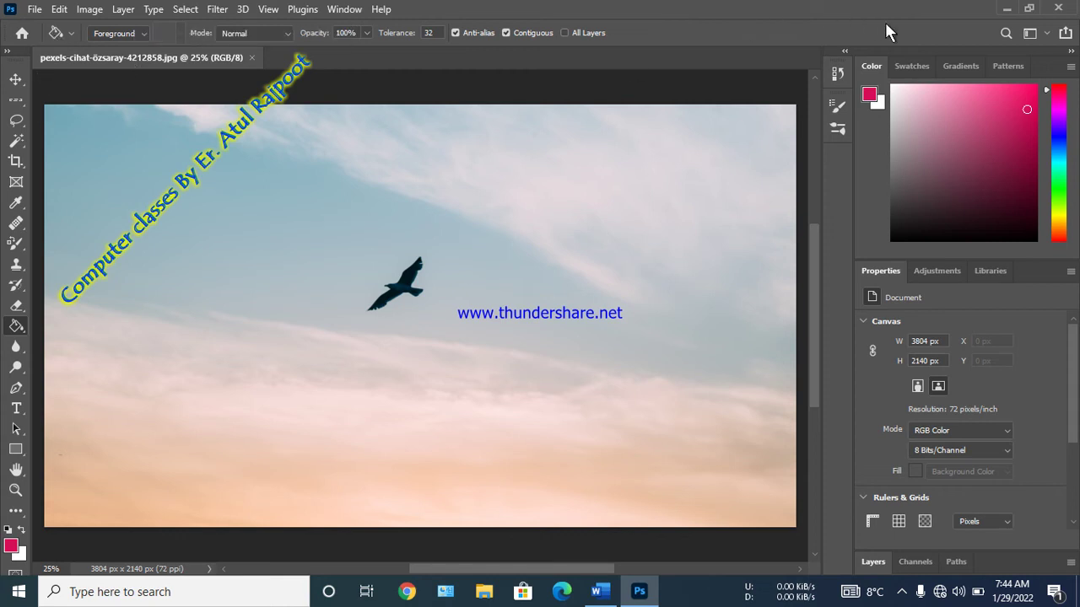
pyautogui.click(1007, 32)
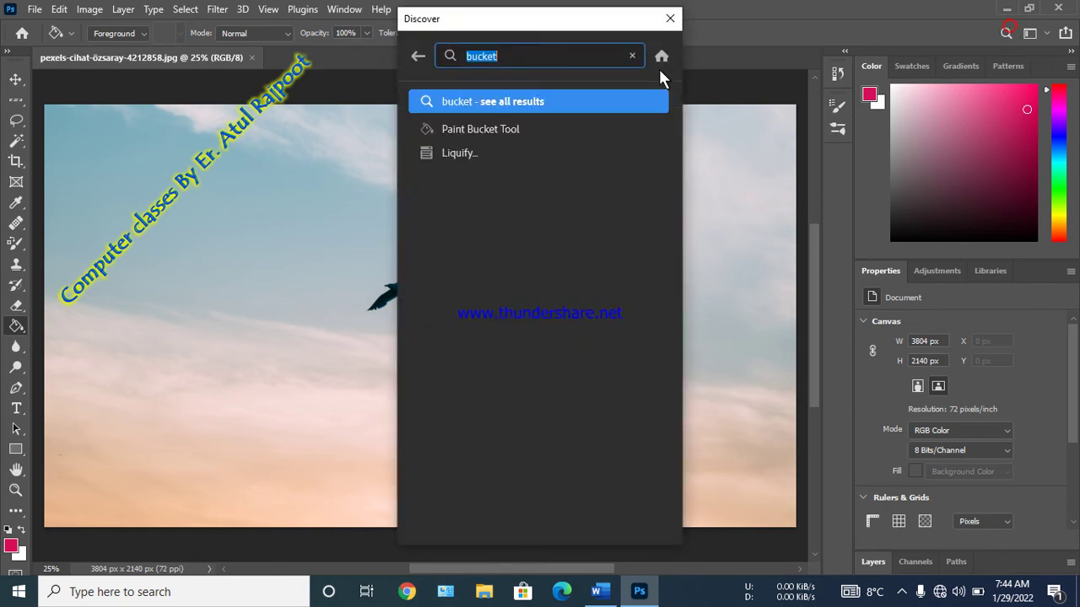
pyautogui.write('grad')
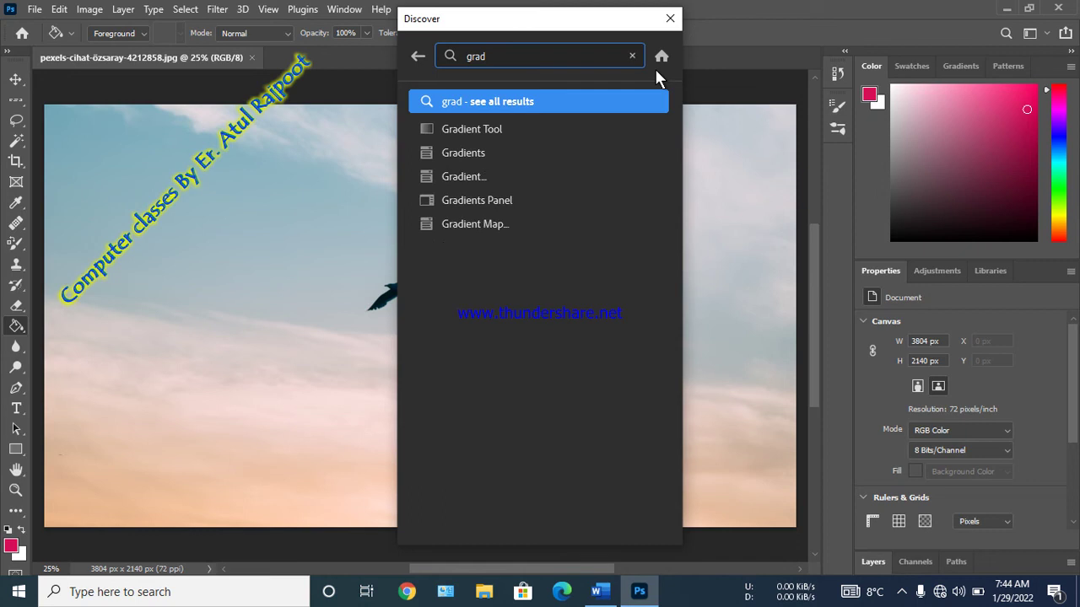
pyautogui.click(467, 130)
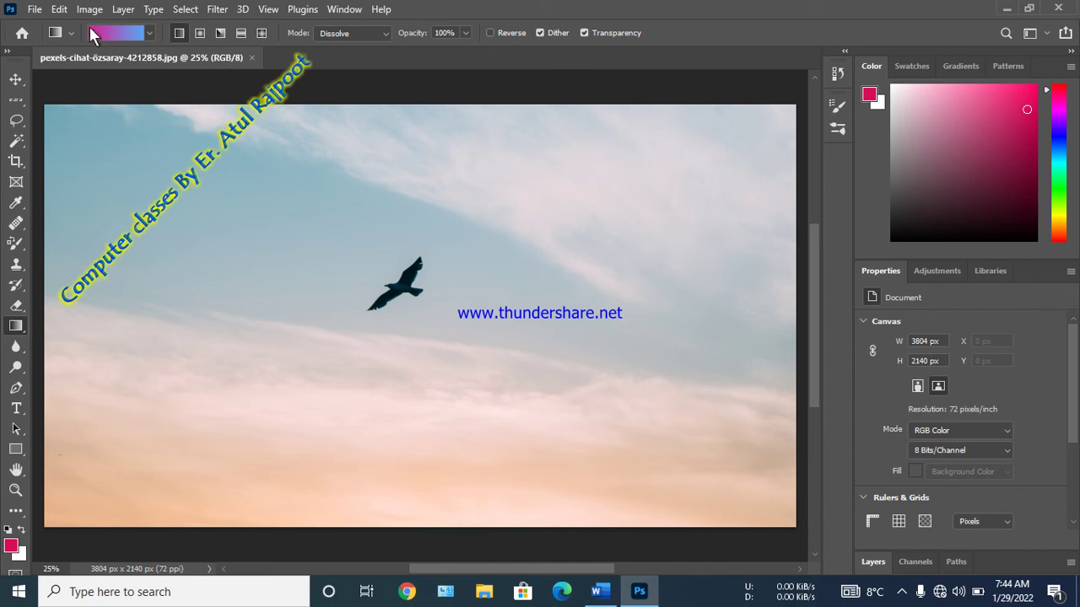
# Step: Choose the light cyan-to-blue preset from the Purples gradient group
pyautogui.click(72, 34)
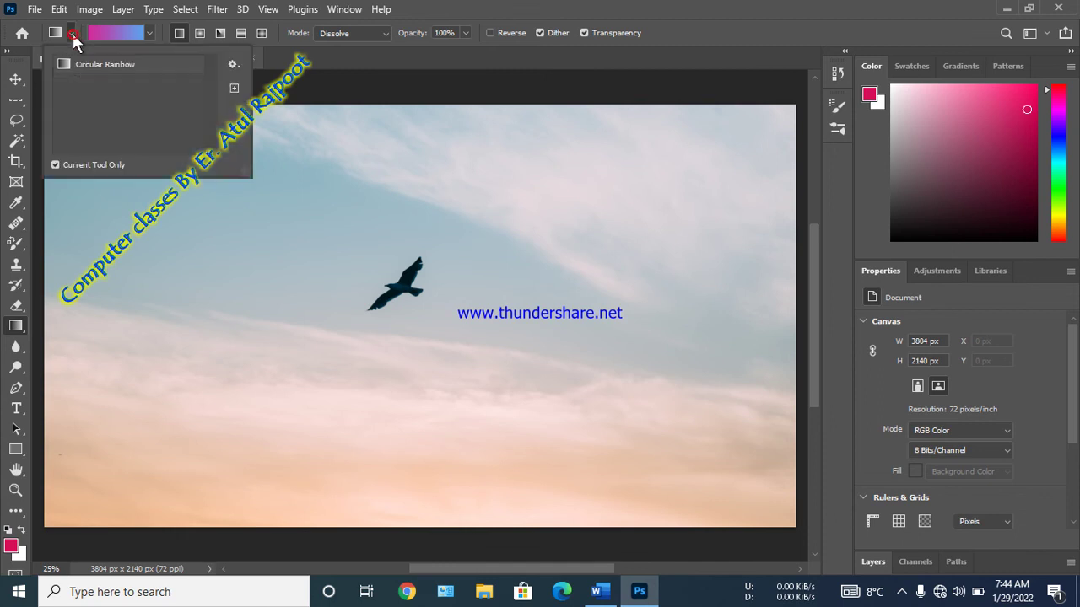
pyautogui.click(73, 32)
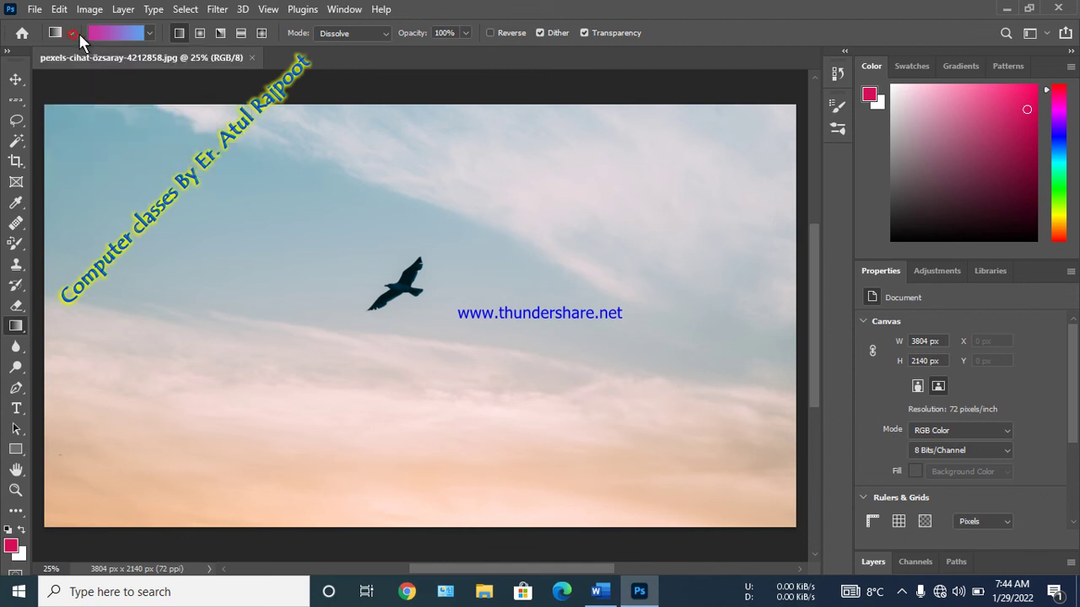
pyautogui.click(150, 34)
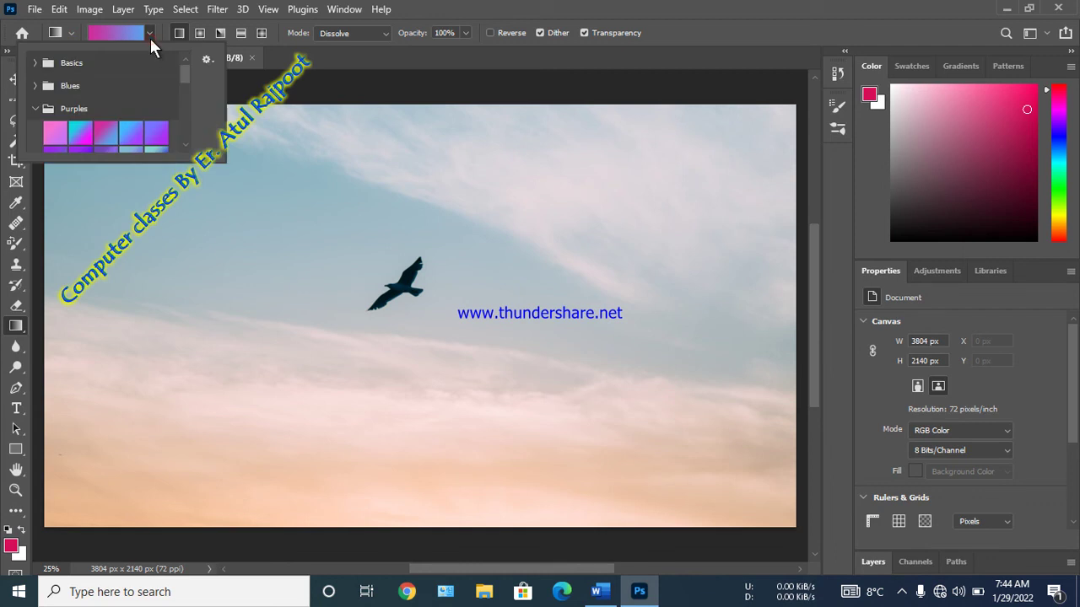
pyautogui.click(185, 144)
pyautogui.click(185, 144)
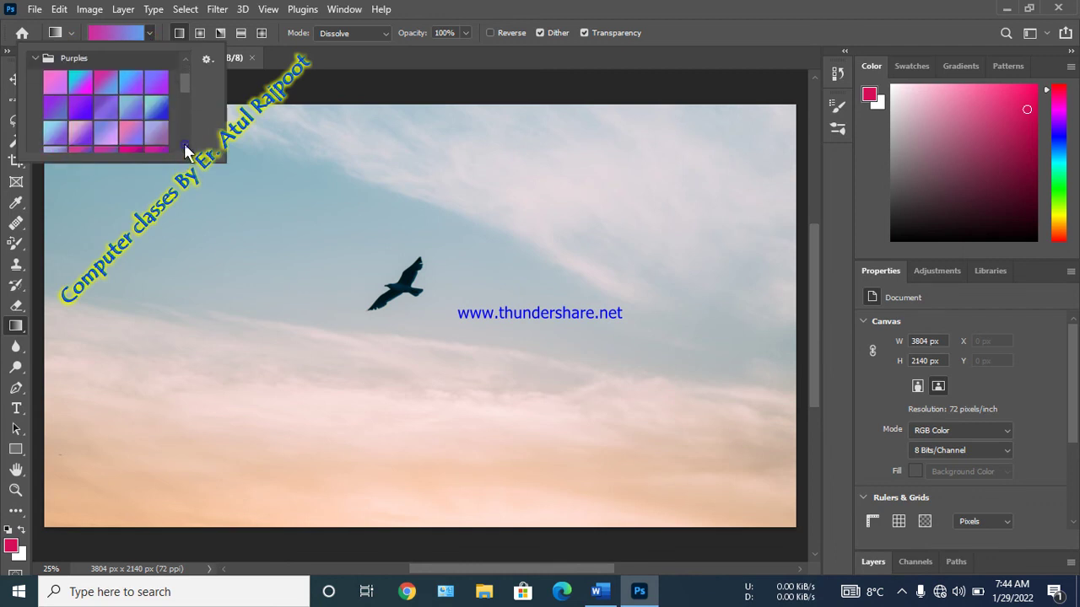
pyautogui.click(185, 144)
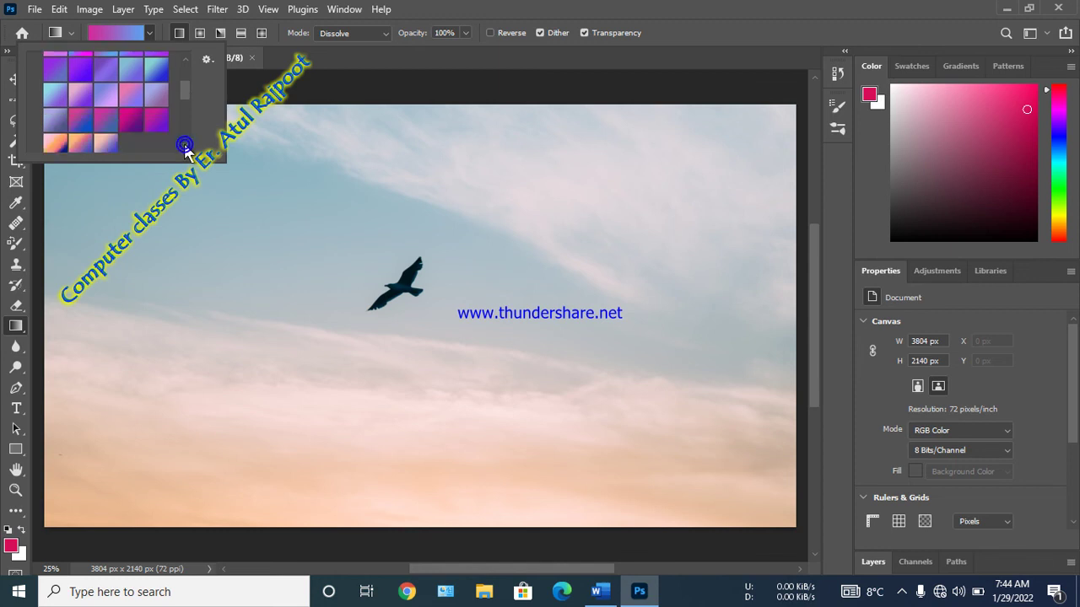
pyautogui.click(156, 69)
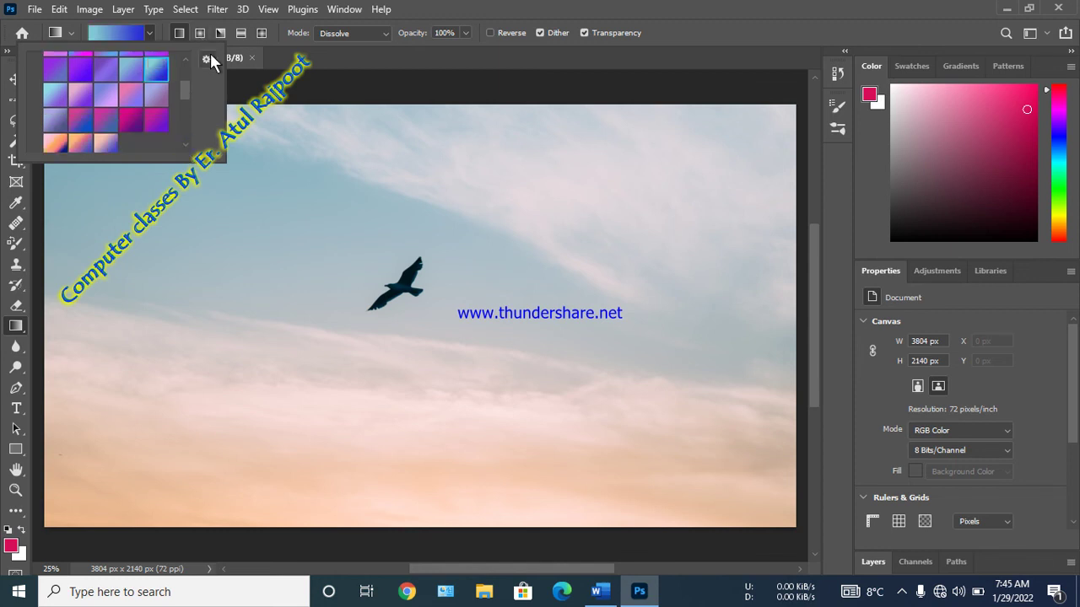
pyautogui.click(260, 112)
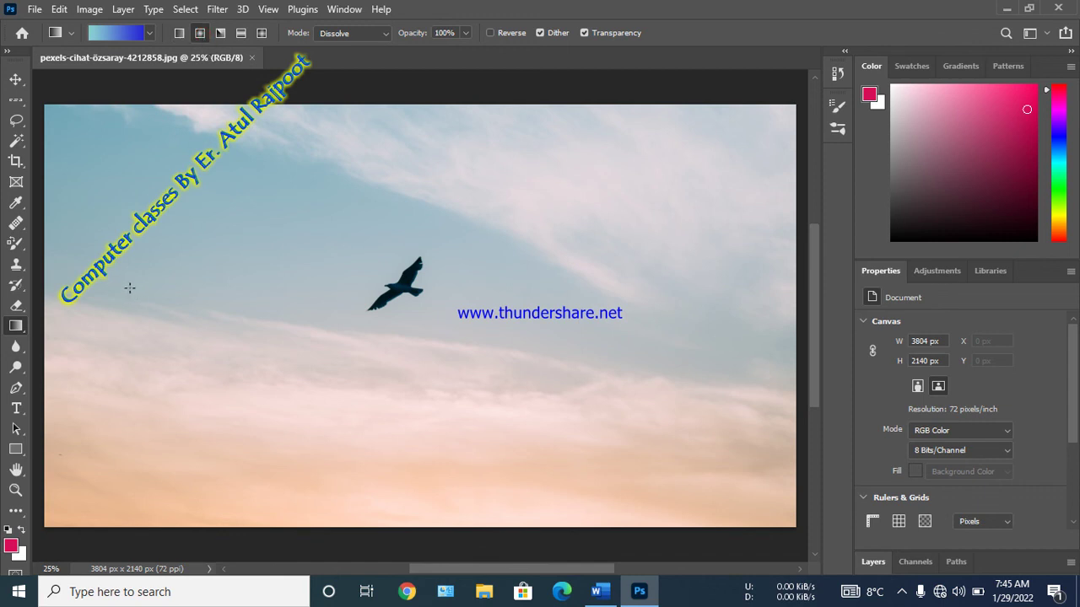
# Step: Try radial, diamond and angle gradients dragged from the upper-left across the sky photo
pyautogui.moveTo(127, 274); pyautogui.dragTo(424, 399)
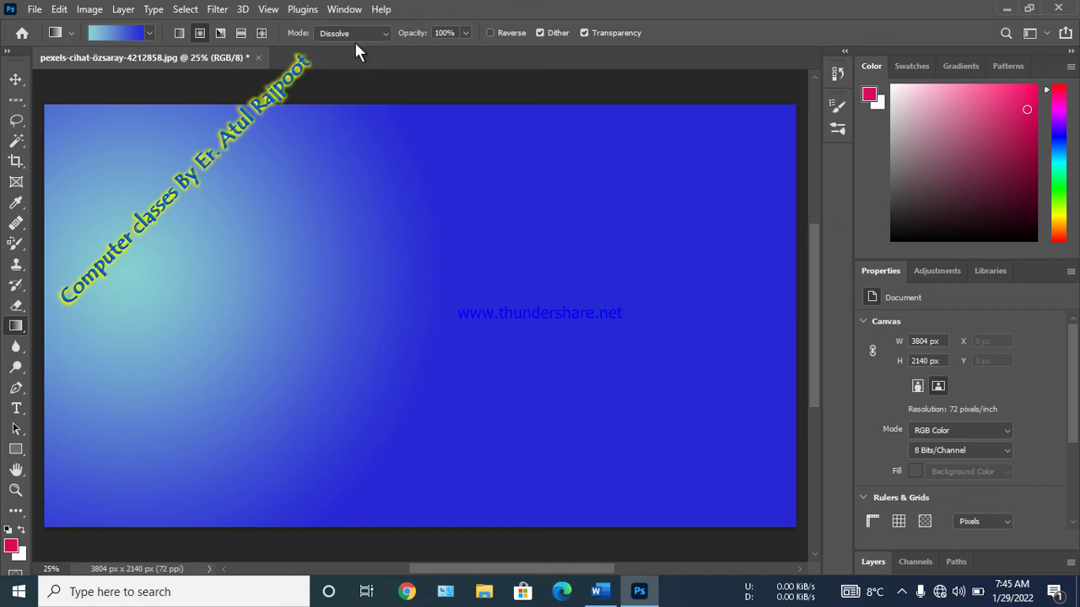
pyautogui.click(257, 37)
pyautogui.moveTo(131, 164); pyautogui.dragTo(711, 320)
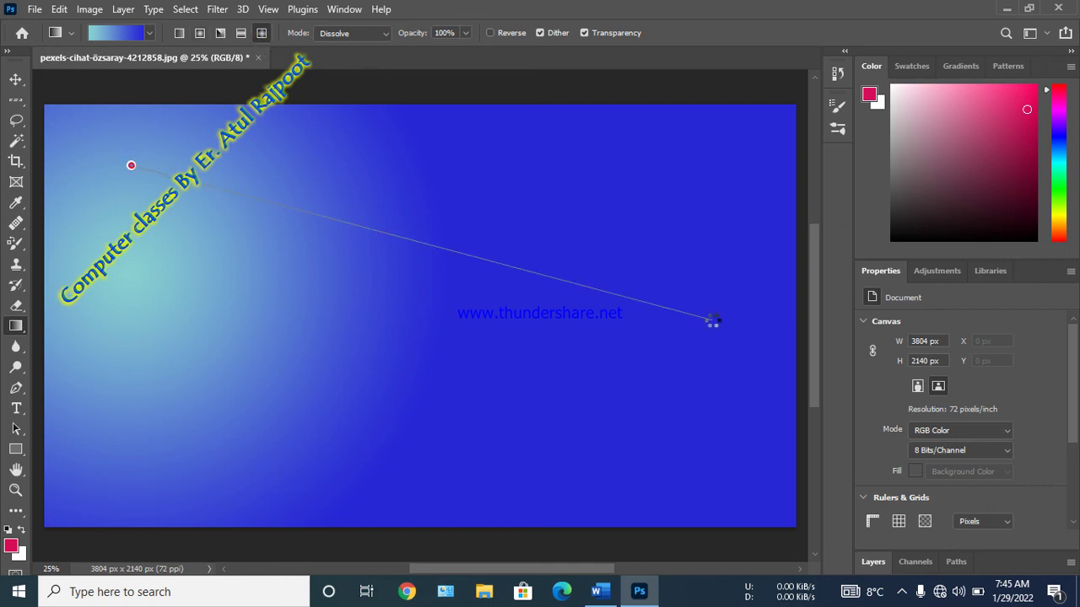
pyautogui.click(220, 32)
pyautogui.moveTo(139, 213); pyautogui.dragTo(529, 363)
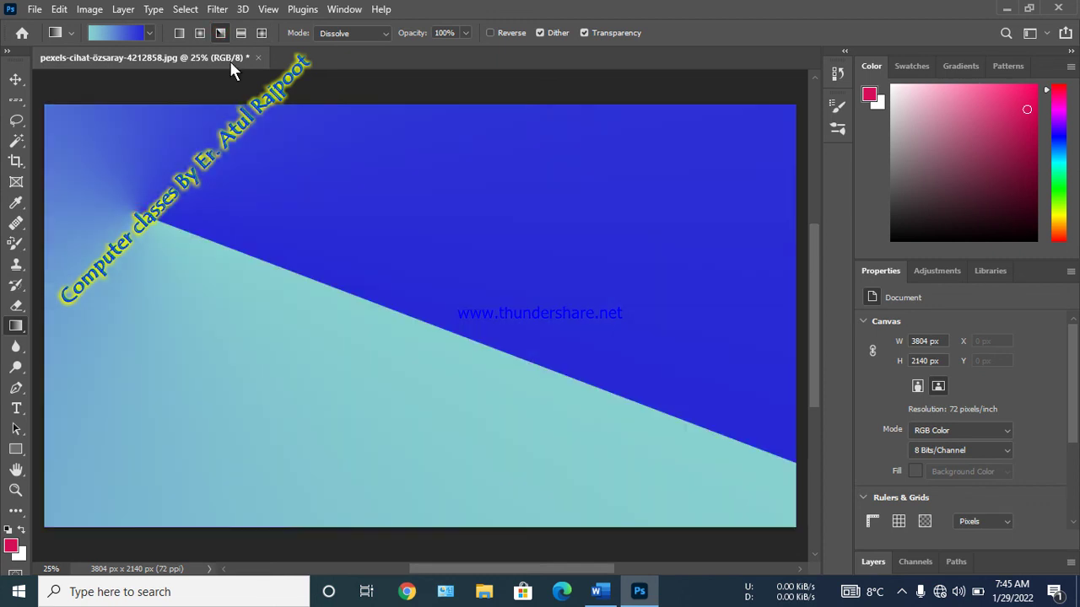
# Step: Fill the photo with a linear gradient, cyan left to blue right, and pick a darker crimson foreground
pyautogui.click(180, 33)
pyautogui.moveTo(97, 158); pyautogui.dragTo(516, 358)
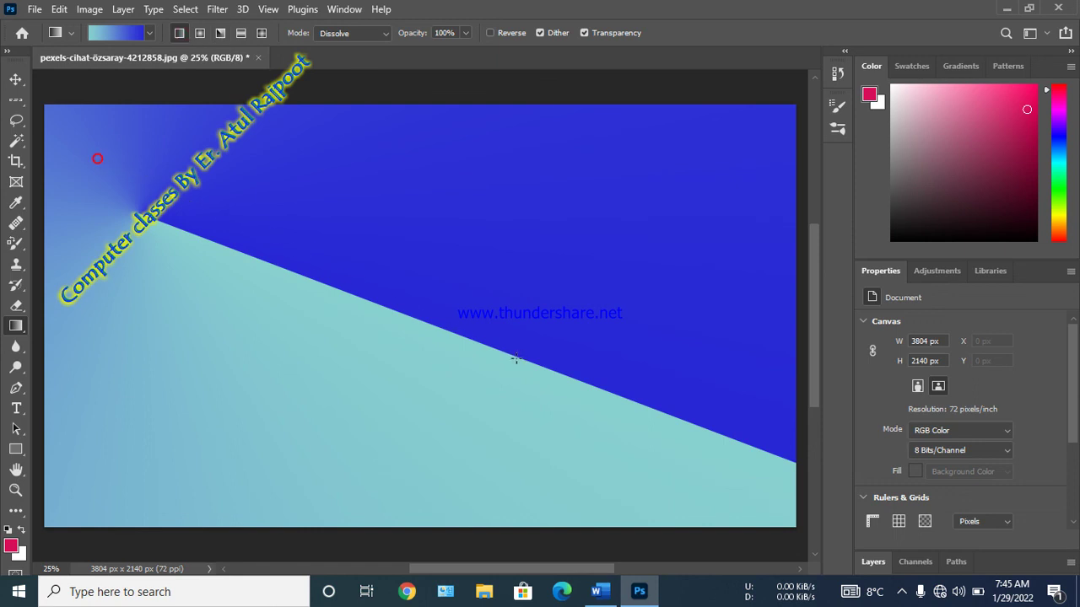
pyautogui.moveTo(682, 238); pyautogui.dragTo(177, 386)
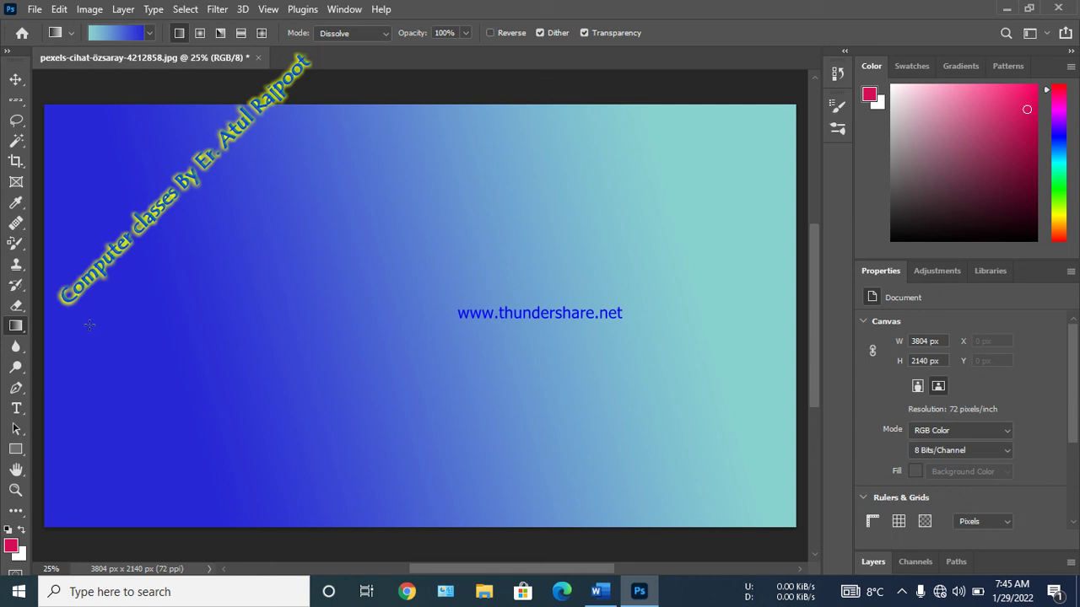
pyautogui.moveTo(90, 325); pyautogui.dragTo(732, 321)
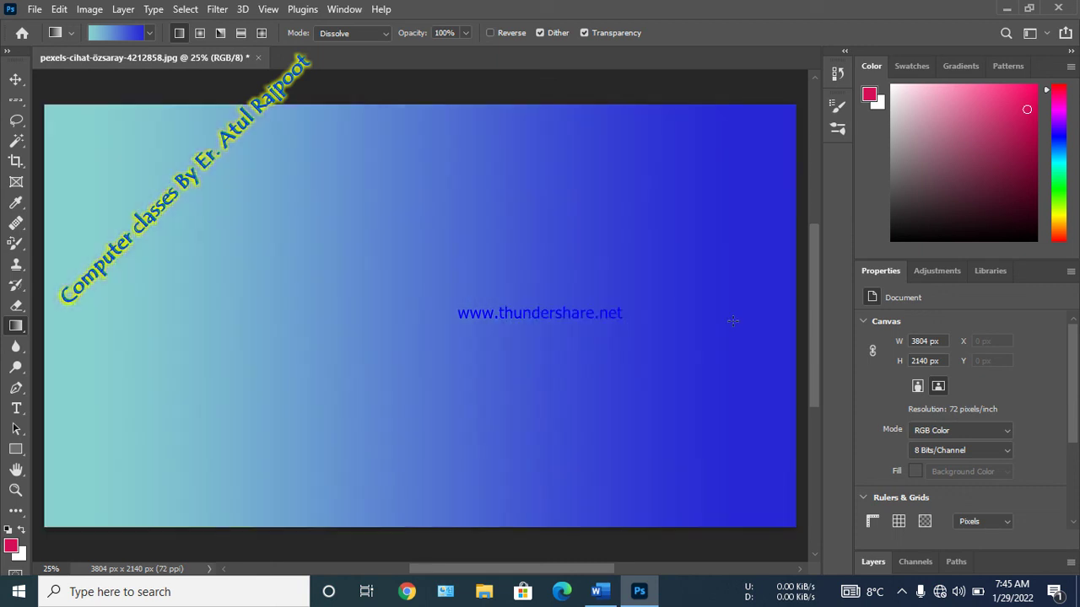
pyautogui.moveTo(1011, 195); pyautogui.dragTo(1004, 161)
pyautogui.click(147, 33)
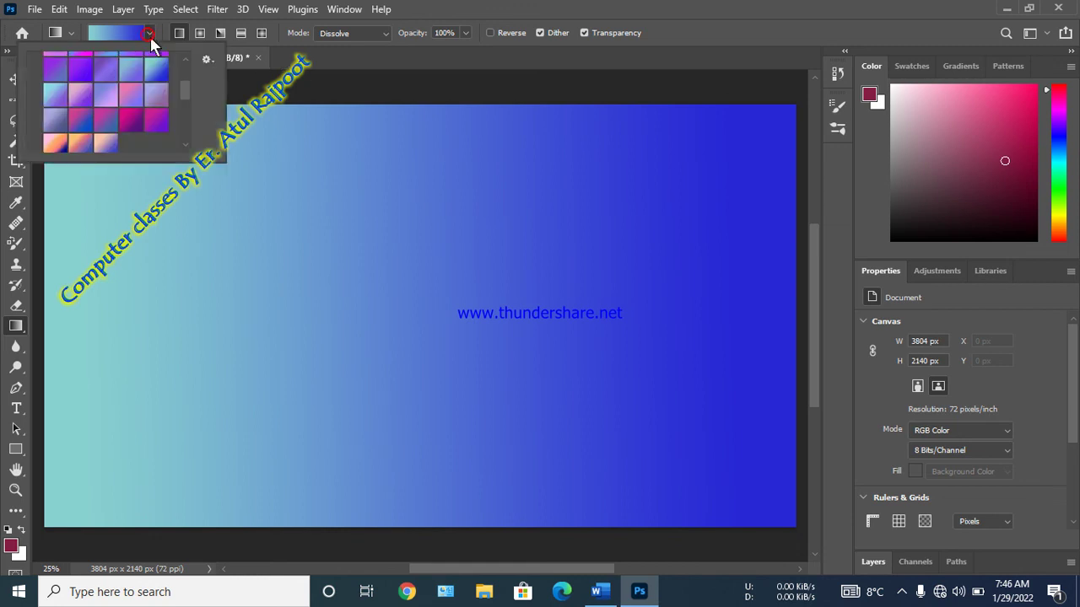
# Step: Choose the magenta-to-purple preset, try a linear fill, then drag a radial gradient from the centre
pyautogui.click(155, 118)
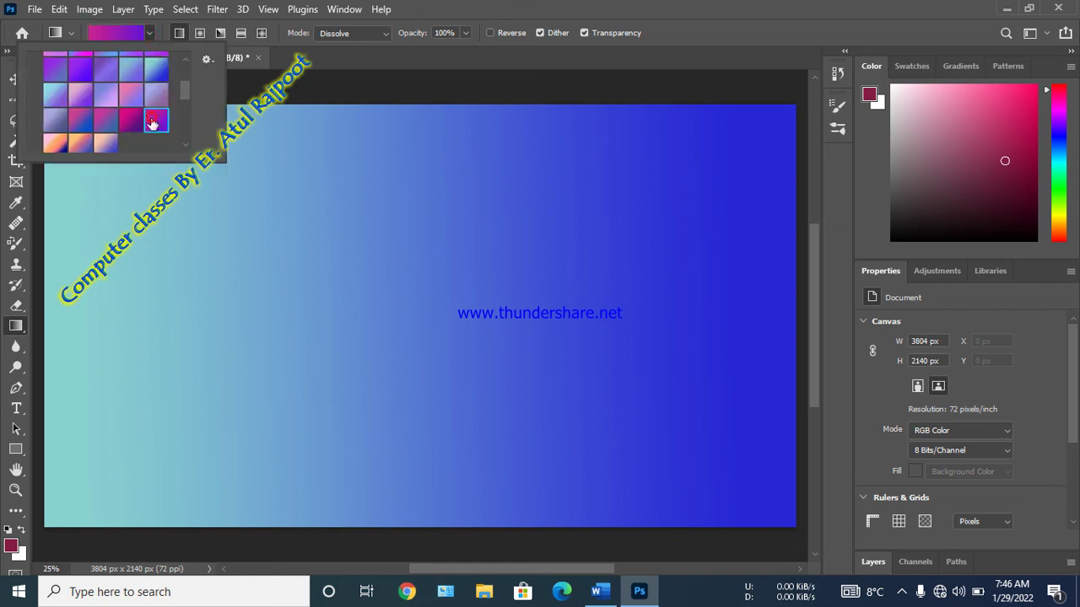
pyautogui.click(180, 292)
pyautogui.moveTo(61, 242); pyautogui.dragTo(758, 234)
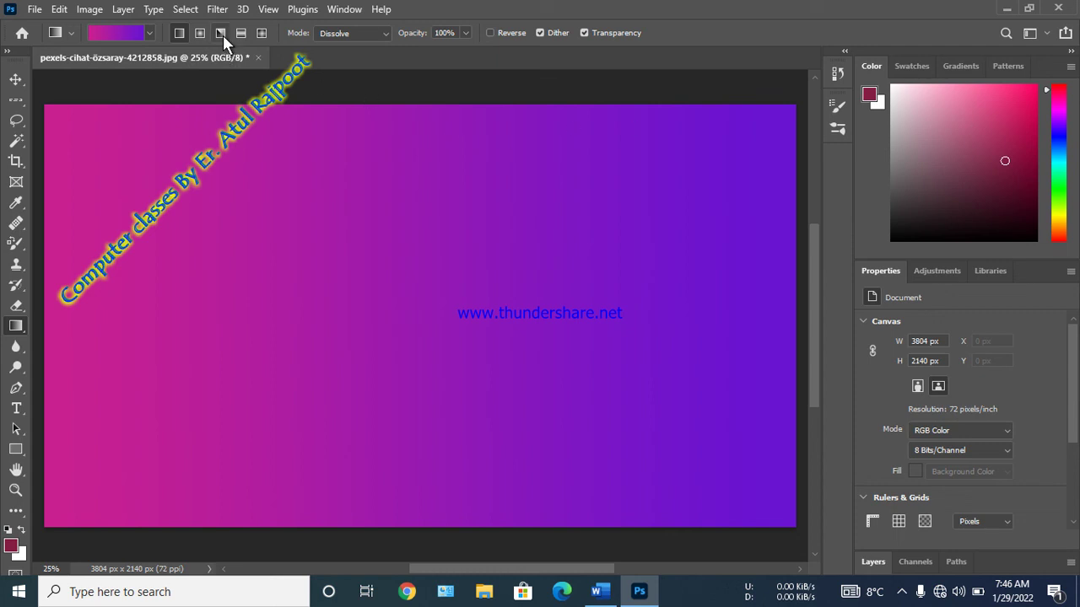
pyautogui.click(200, 33)
pyautogui.moveTo(427, 306); pyautogui.dragTo(428, 125)
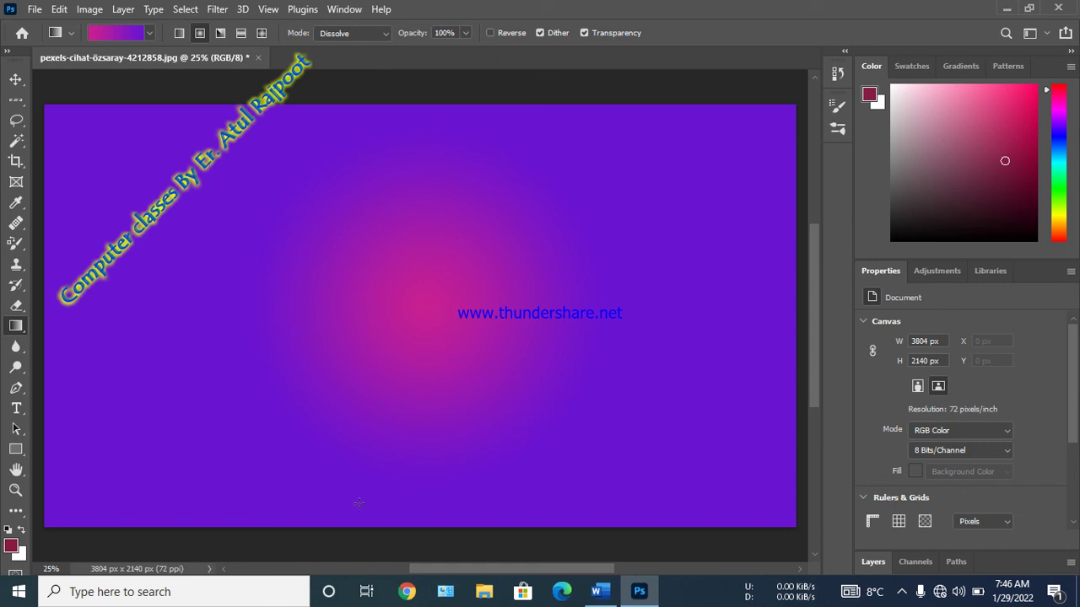
# Step: Expand the hidden tray icons and open the Free Screen Recorder window
pyautogui.click(903, 594)
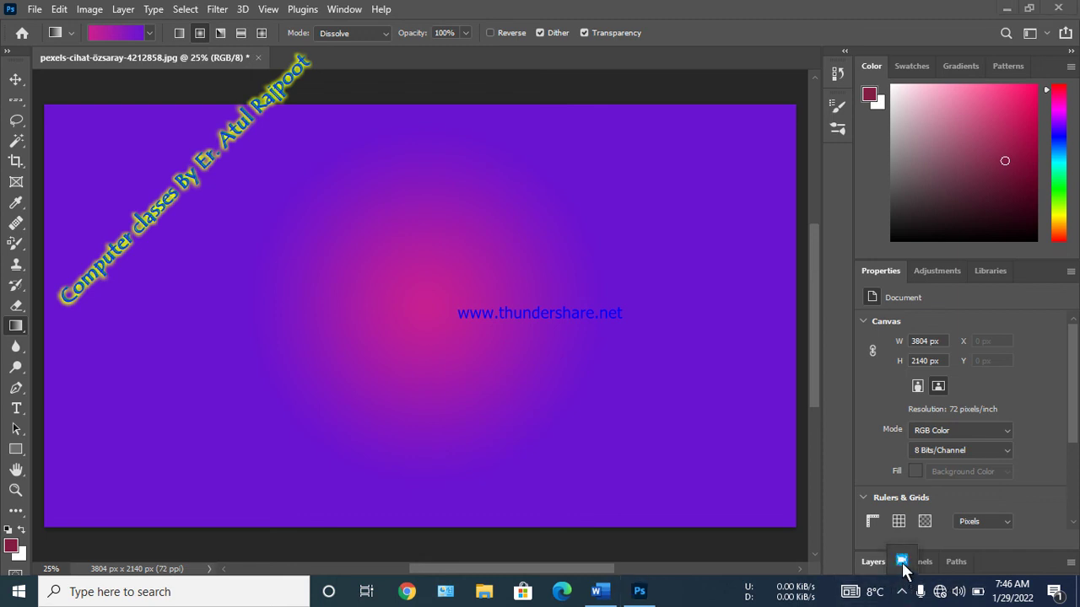
pyautogui.click(901, 561)
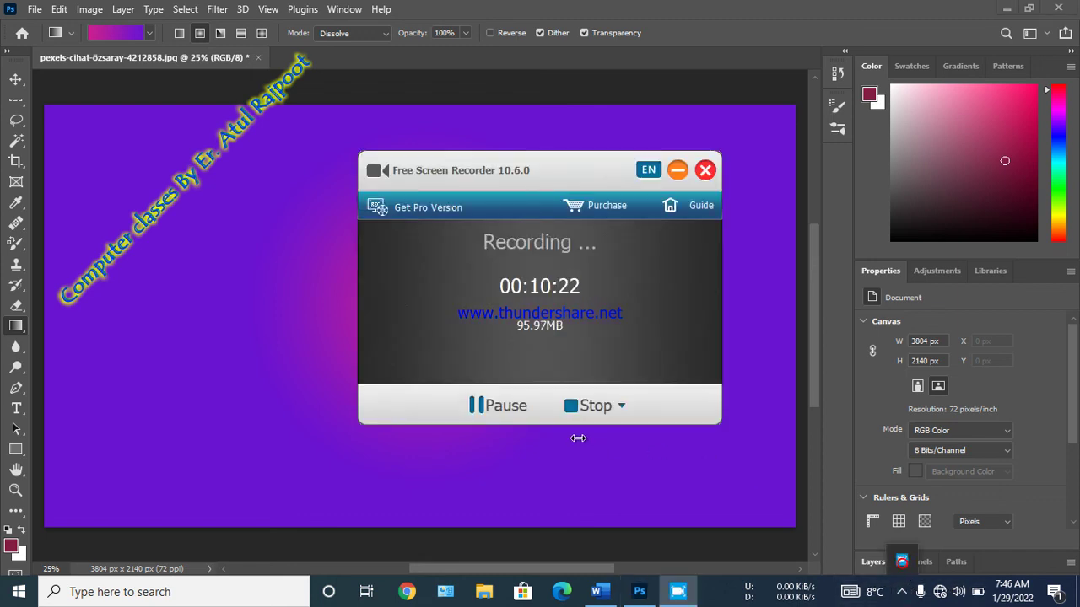